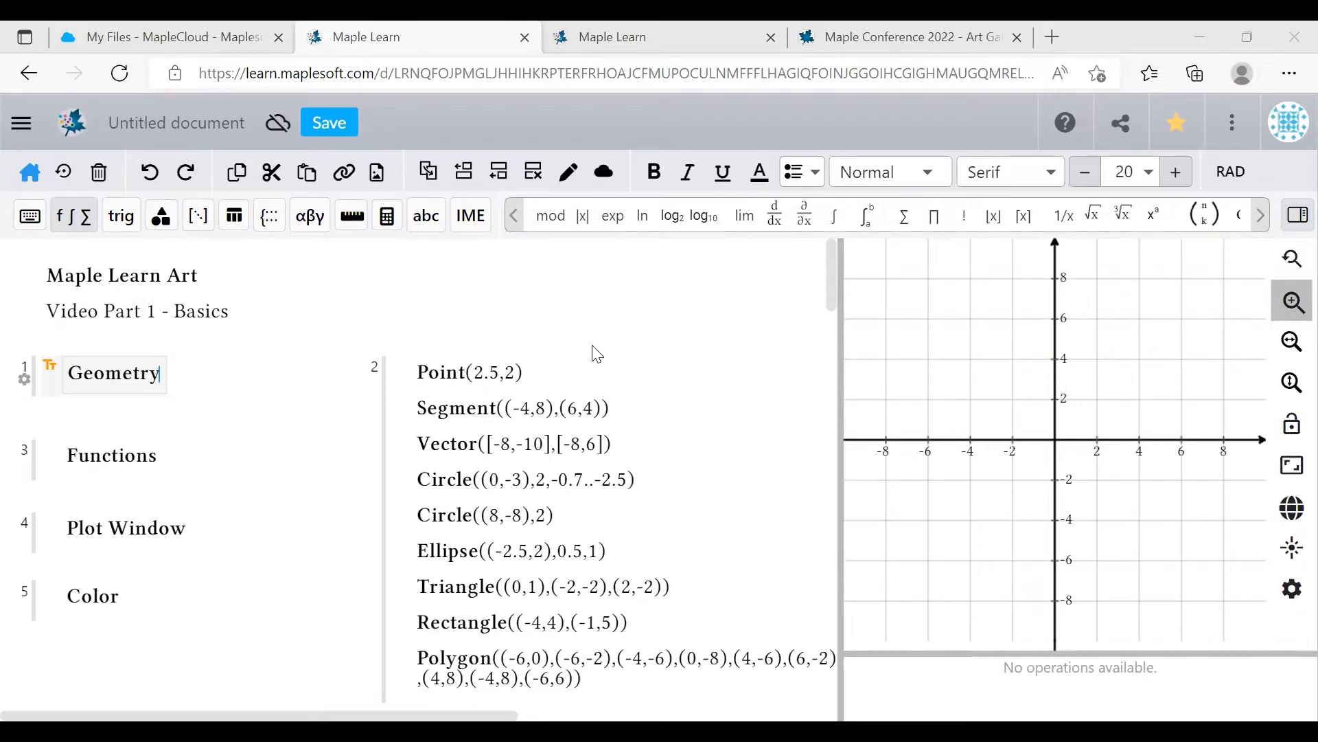
- Switch to the Maple Learn home page and scroll down to its Maple Learn Art gallery
left_click(621, 36)
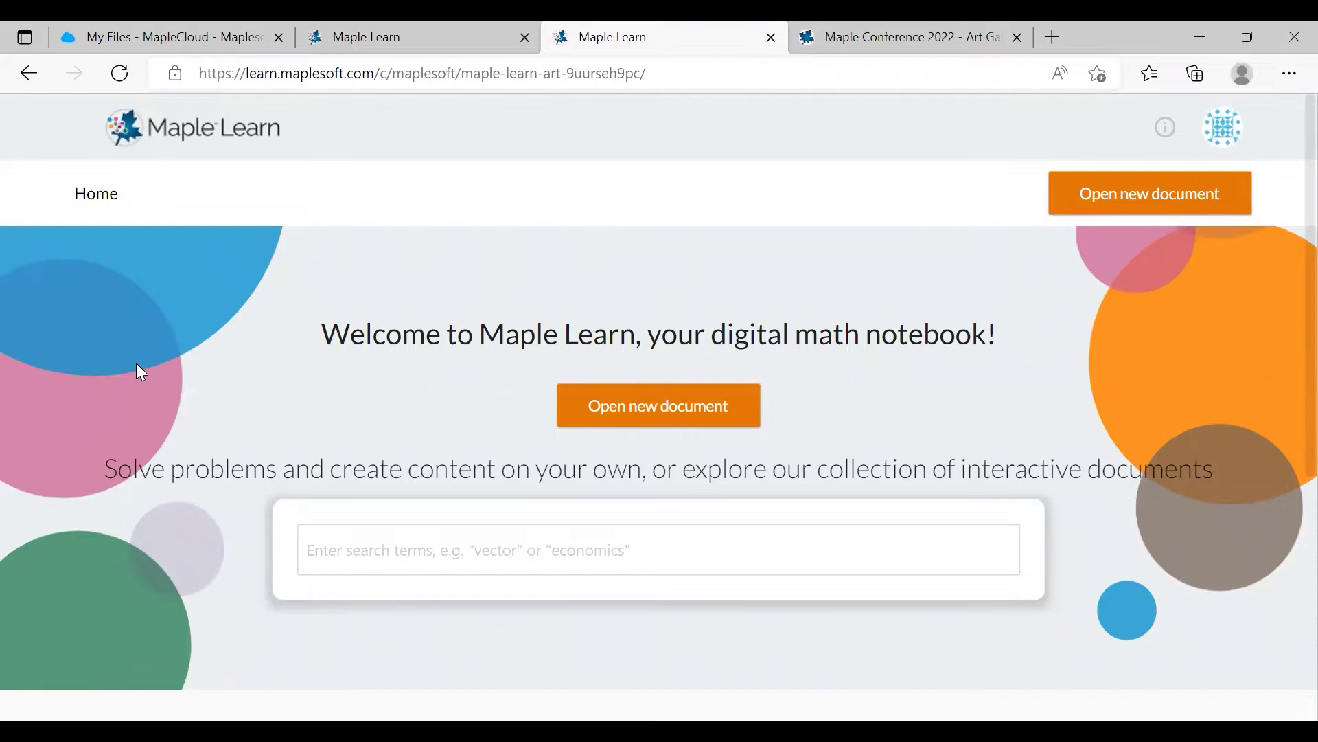
scroll(135, 359, "down", 5)
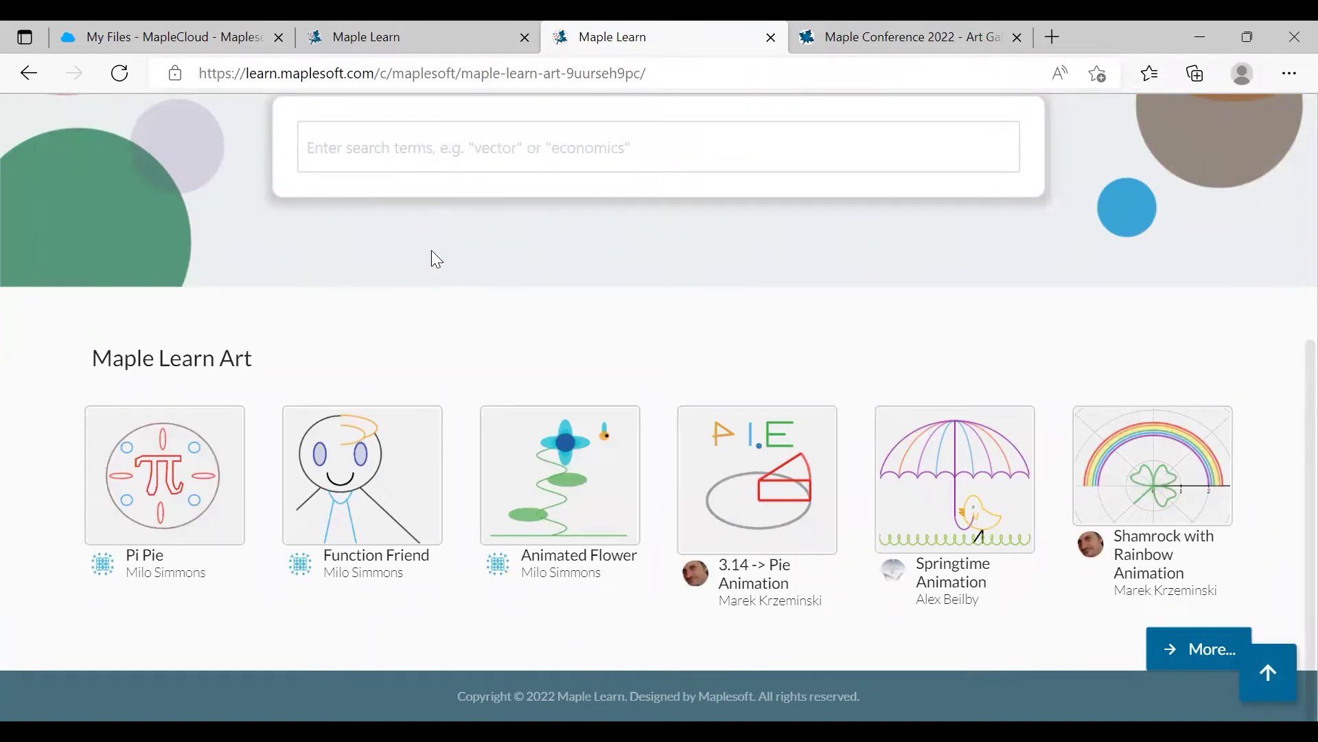
- Switch to the Maple Conference 2022 Art Gallery page on the Maplesoft site
left_click(854, 27)
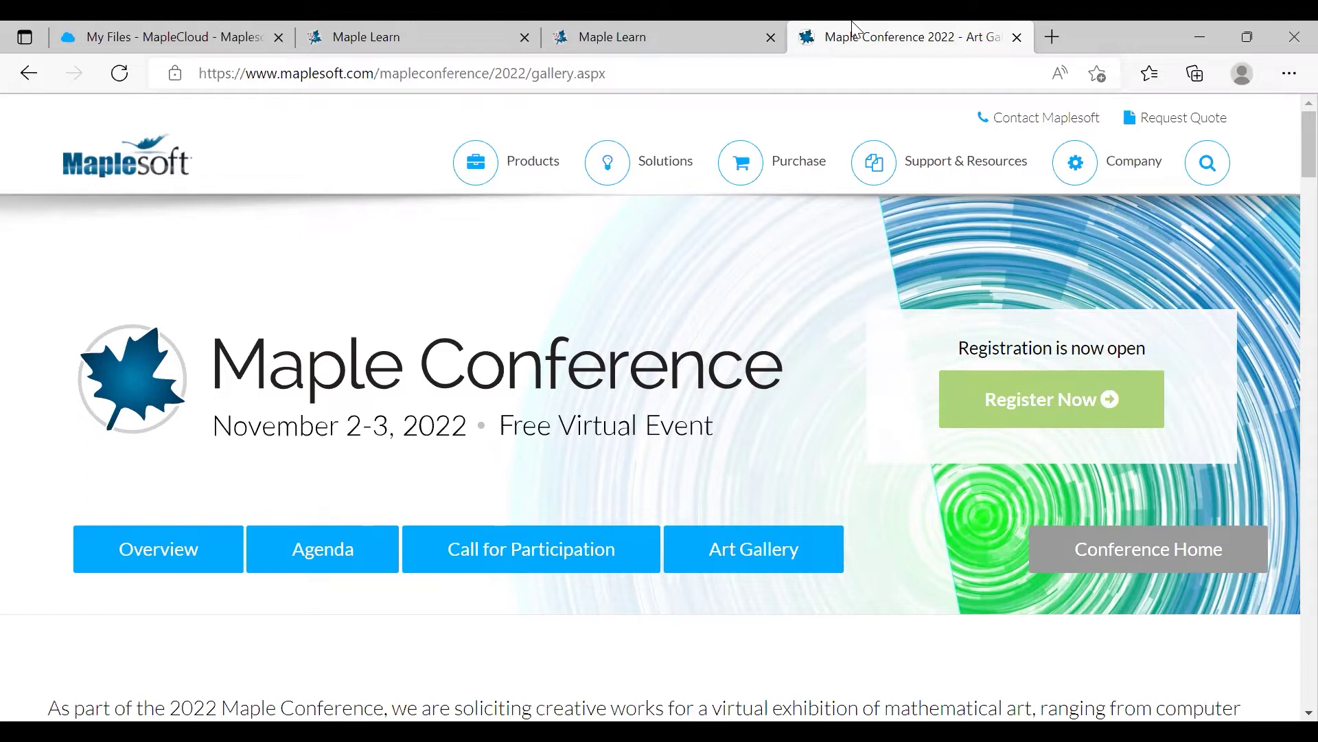
- Go back to the Maple Learn Art document listing Point, Segment, Circle and Polygon commands
left_click(467, 25)
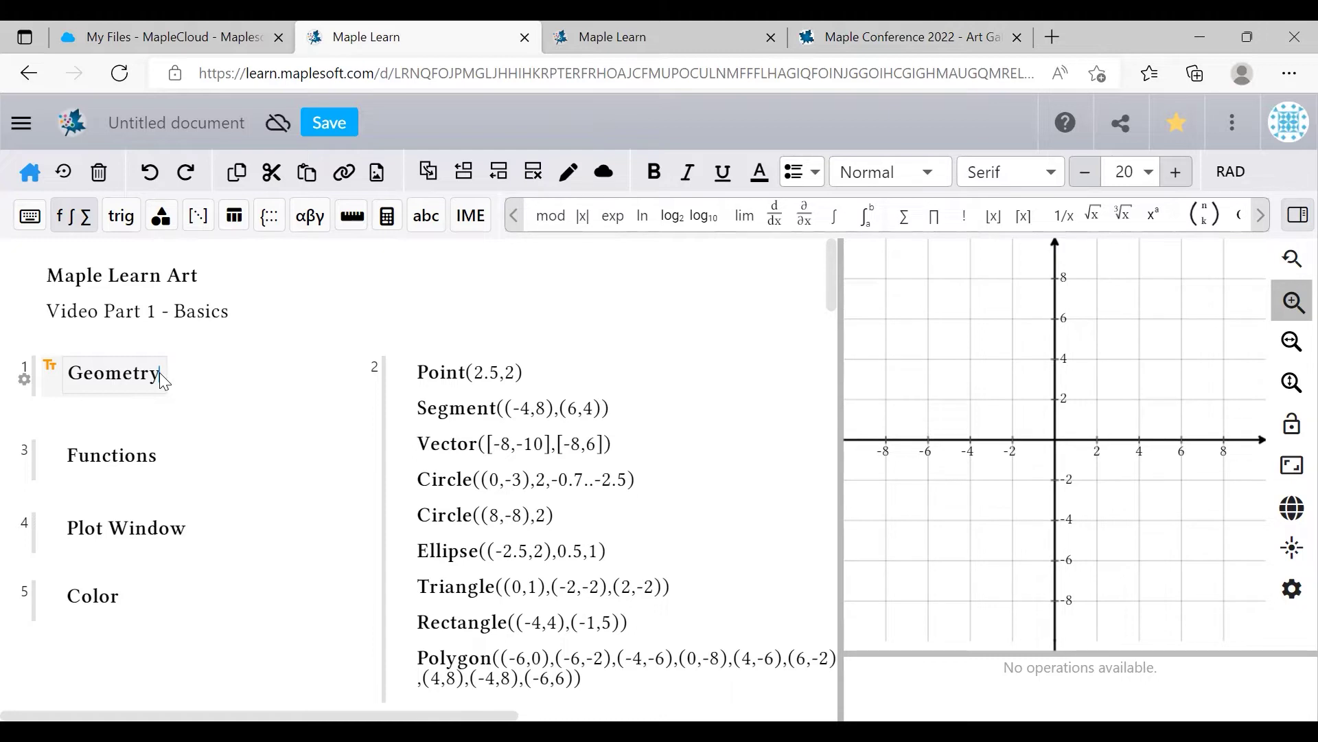
- Add Circle((1,2),3) under Geometry, plotting a radius-3 circle centred at (1,2)
left_click(161, 218)
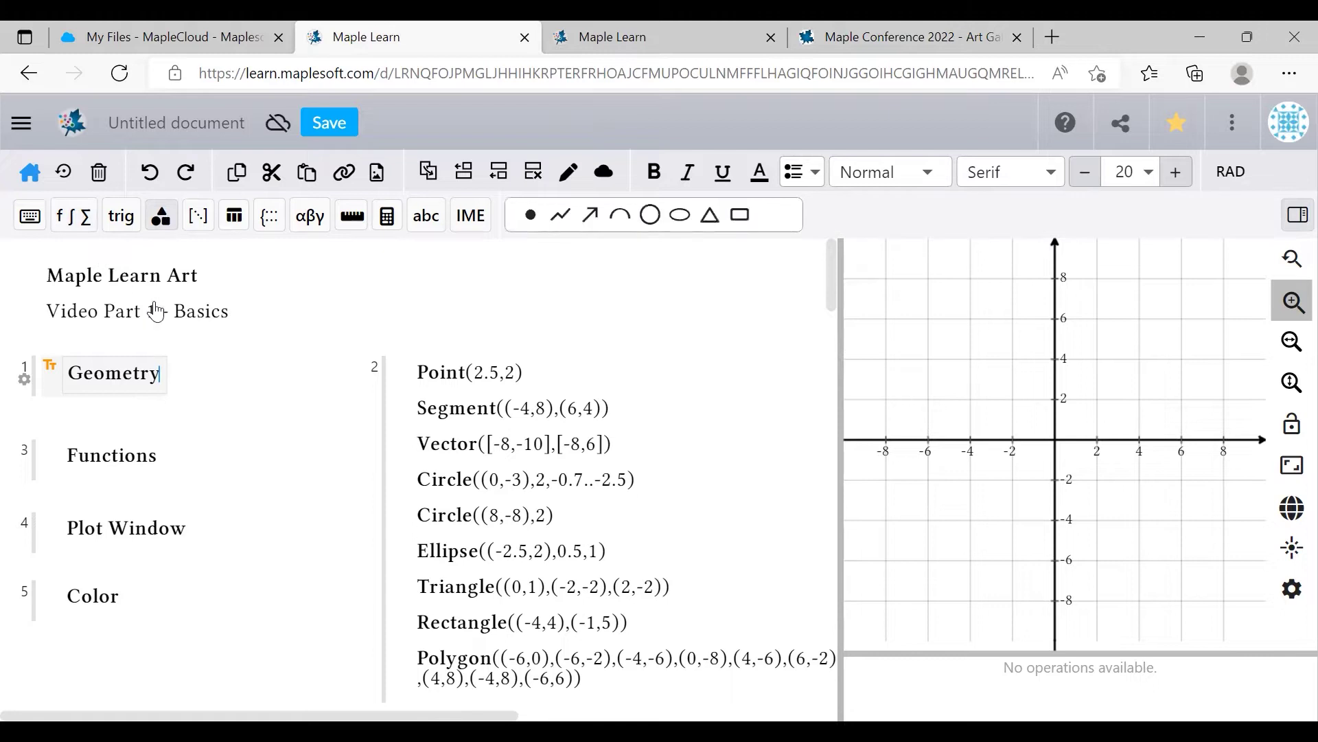
key("Return")
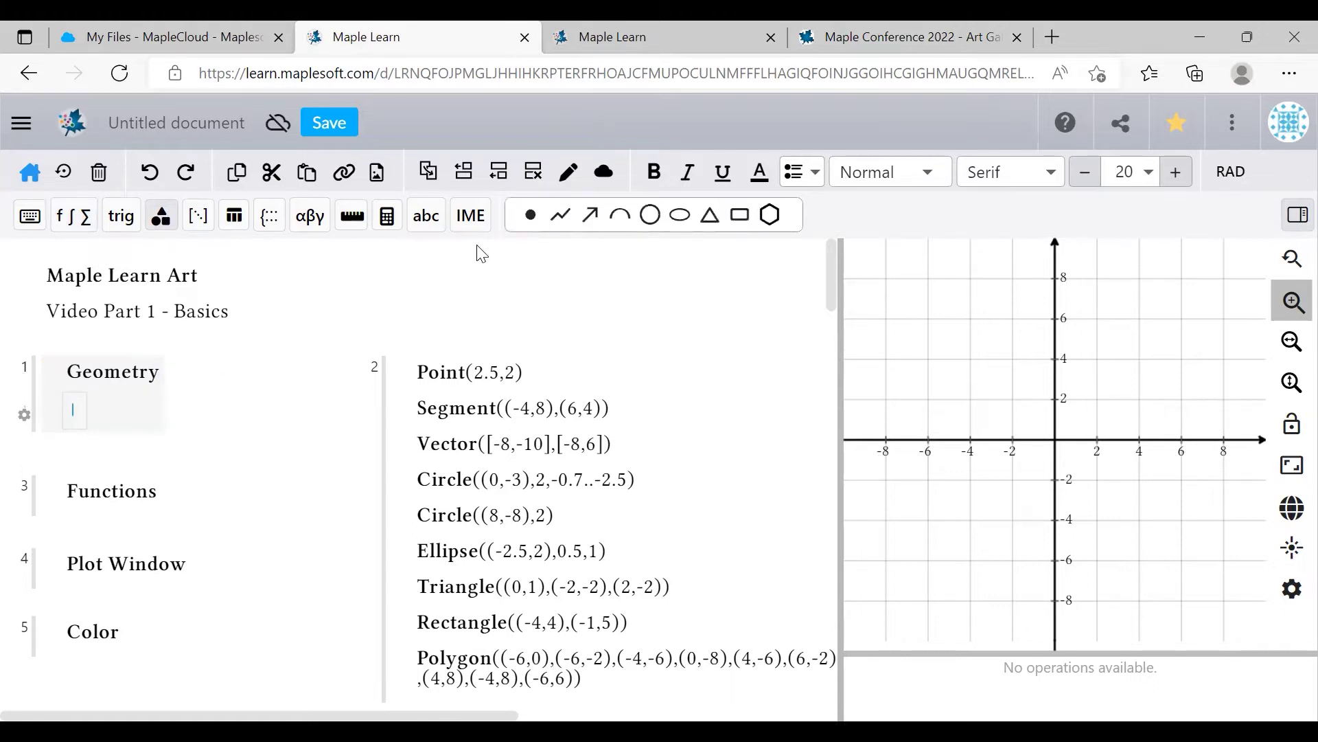
left_click(651, 218)
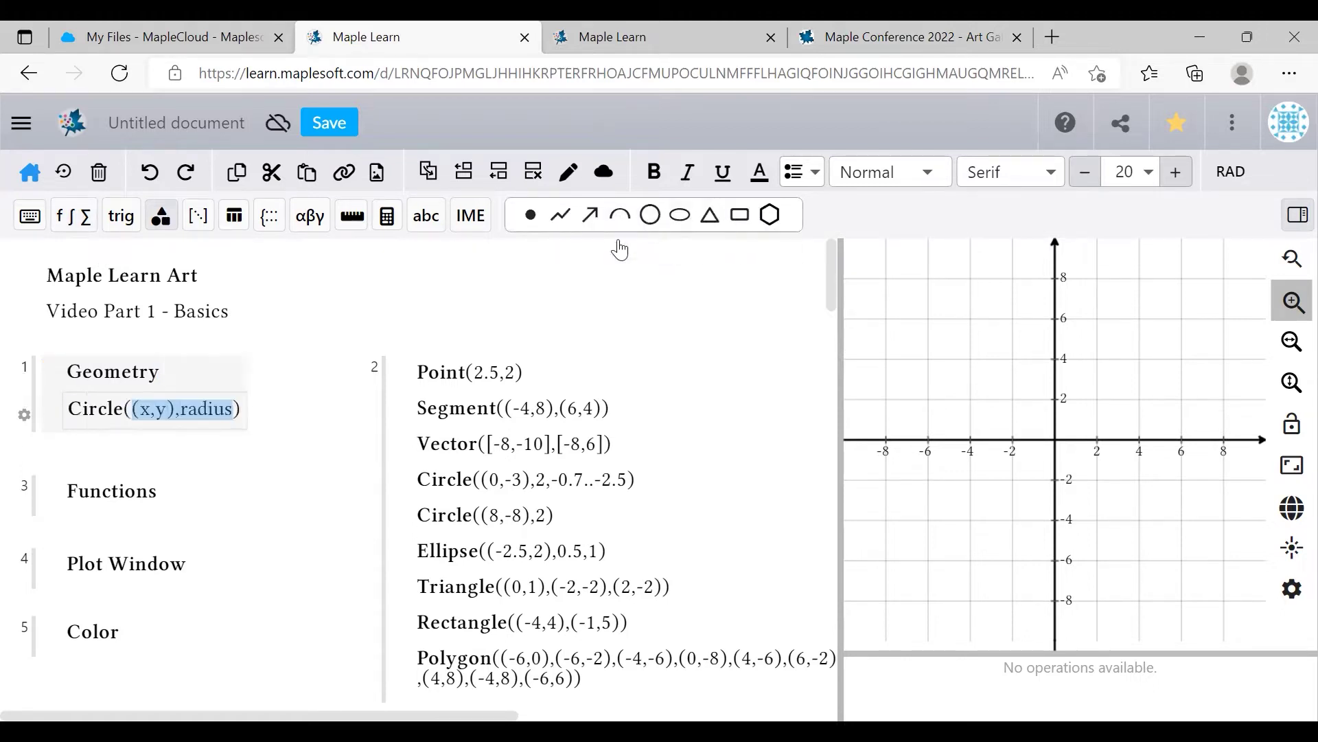
left_click(150, 413)
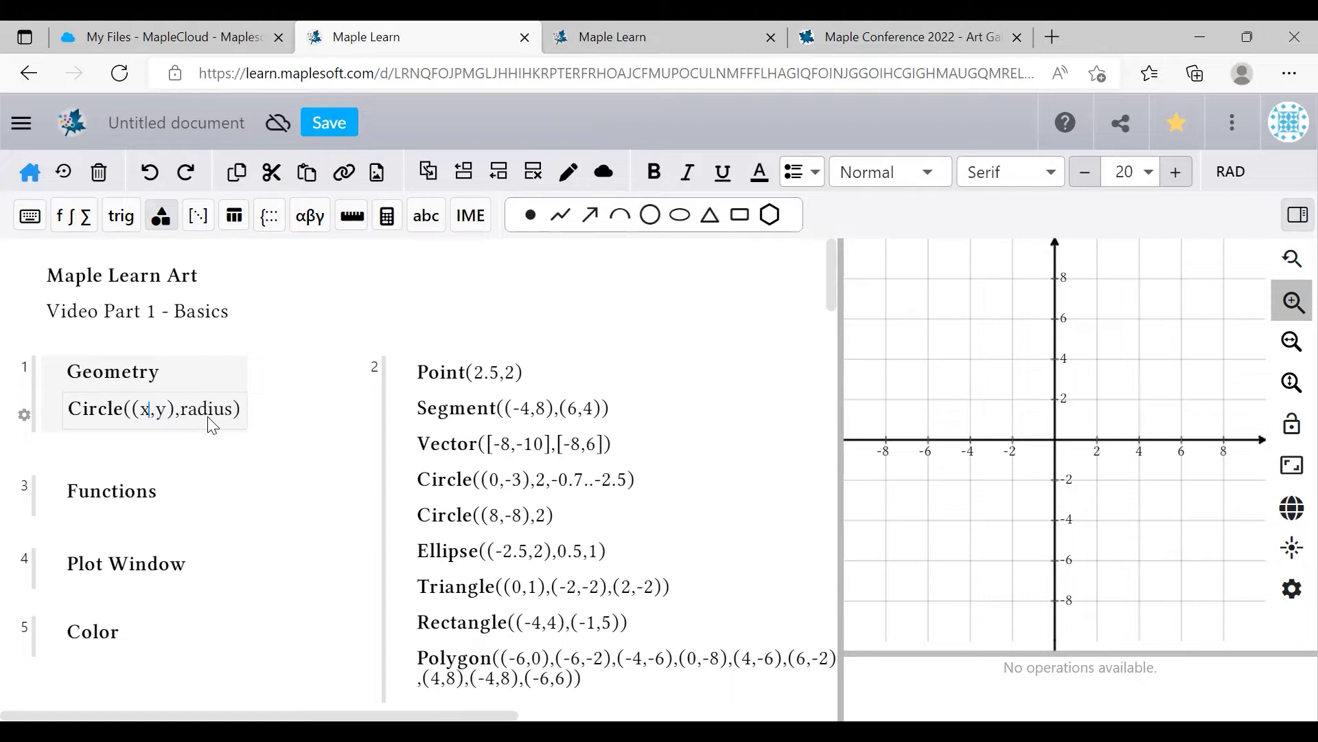
key("BackSpace")
type("1")
key("Right")
key("Delete")
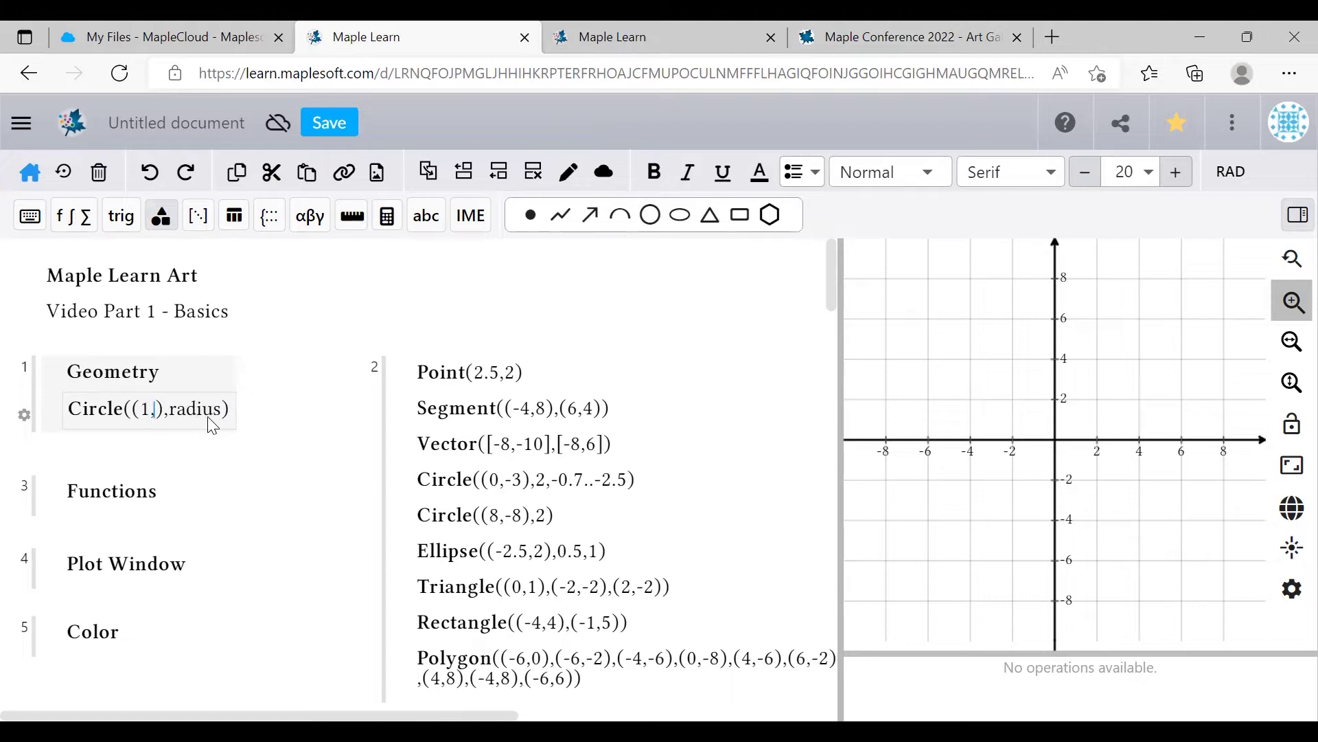
type("2")
key("Right")
key("Right")
key("Delete")
type("3")
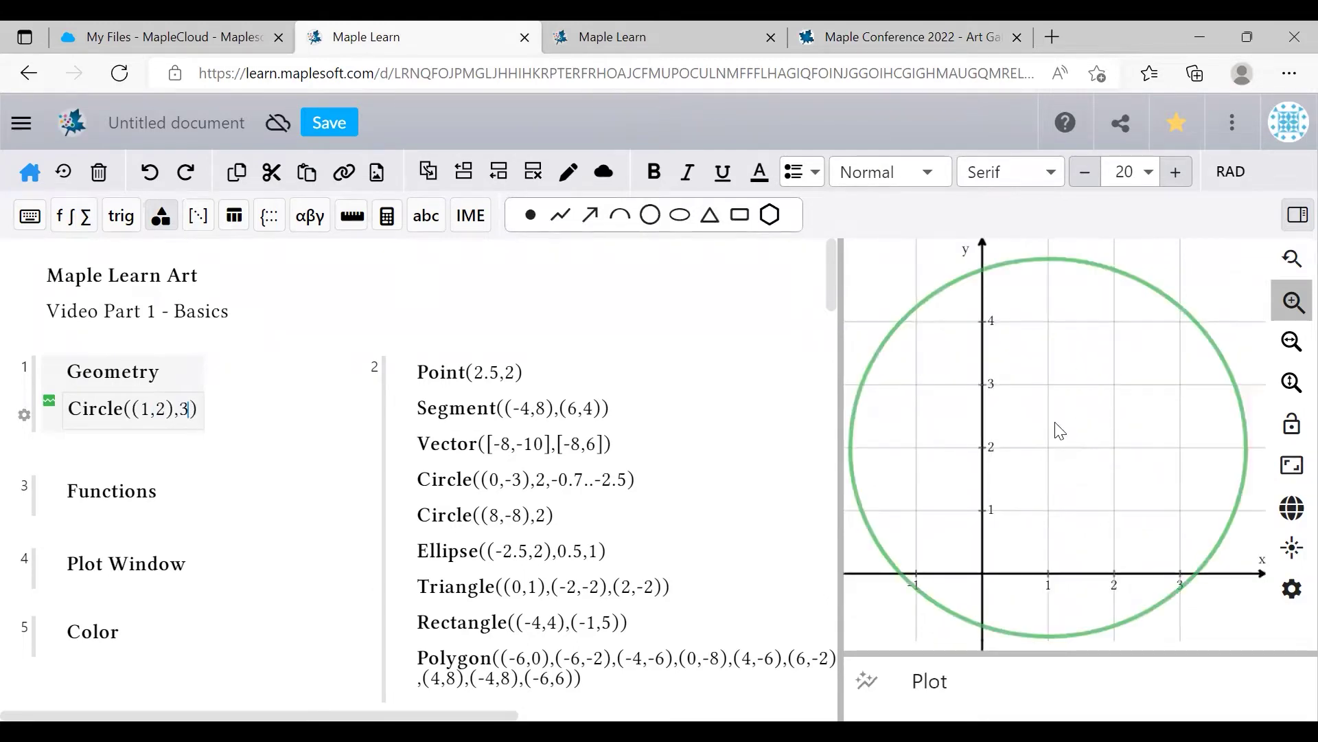
left_click(643, 454)
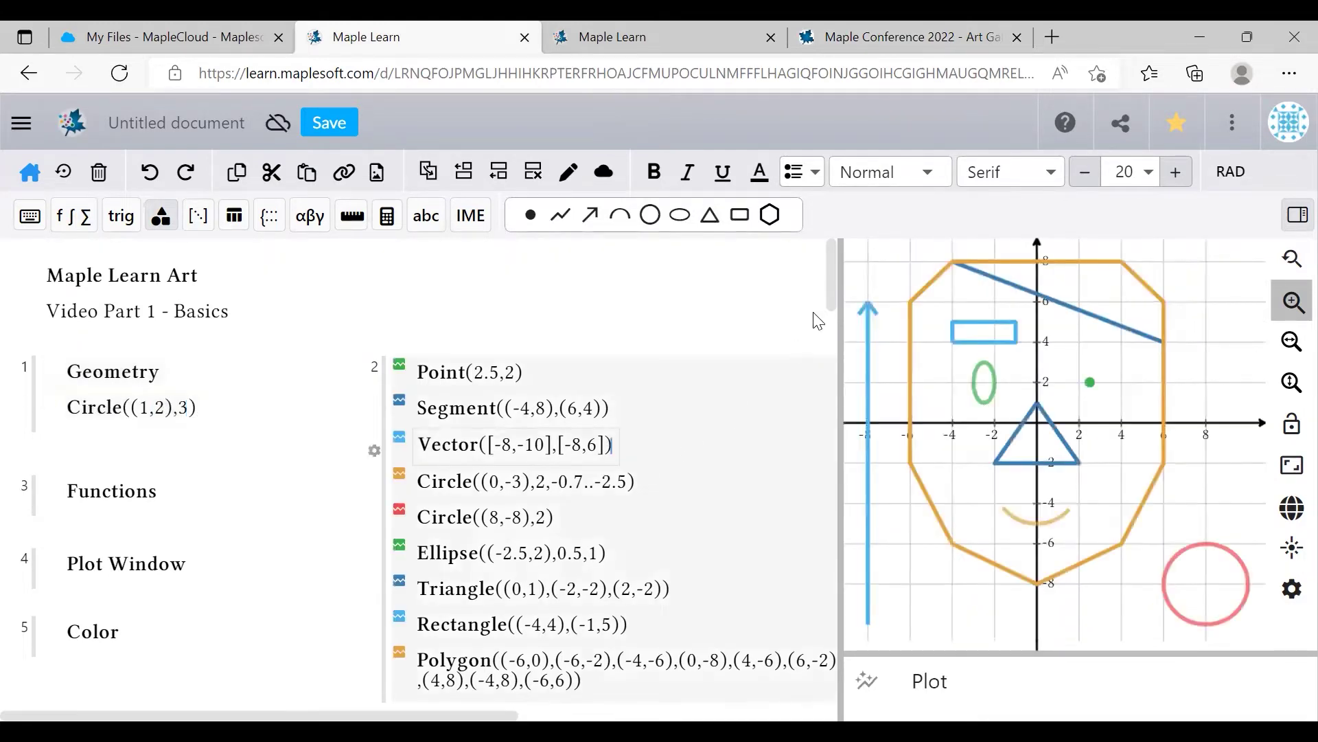
scroll(833, 304, "down", 2)
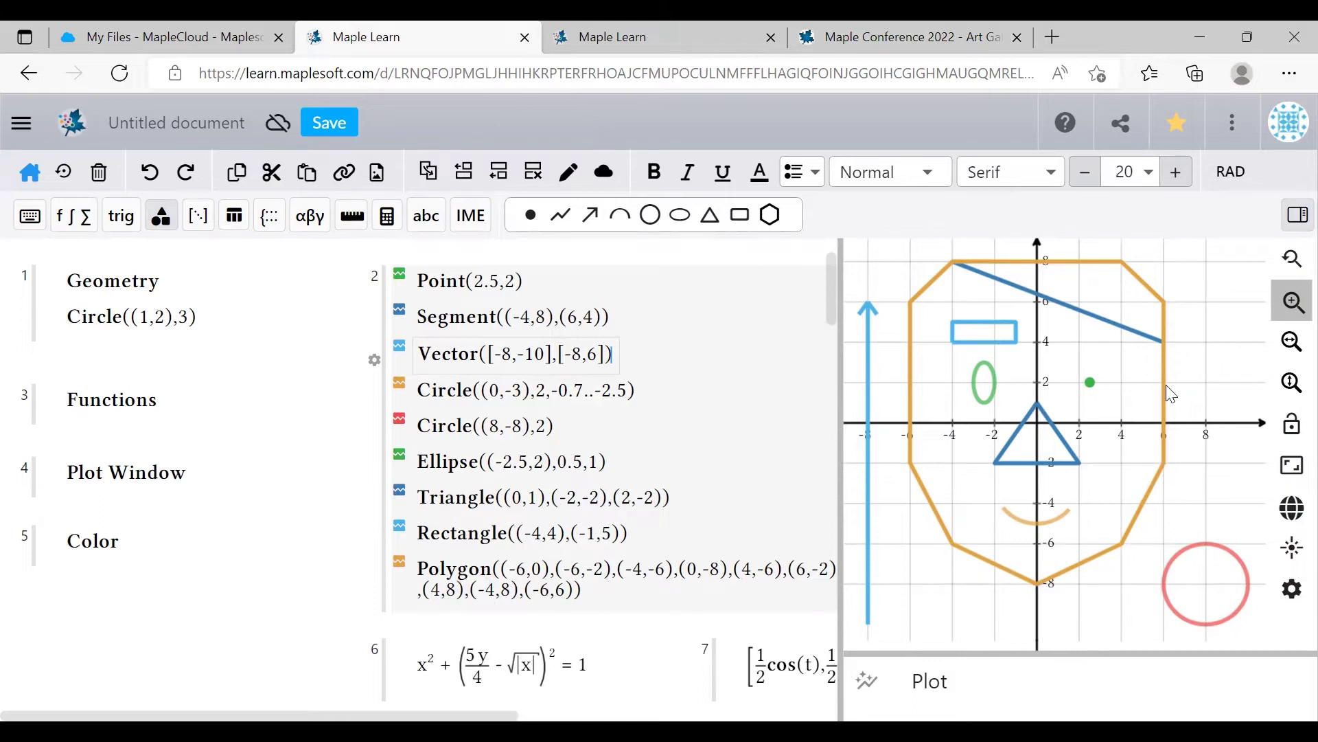
- Add Point(2,2) on a new line after the circle in the Geometry group
left_click(218, 331)
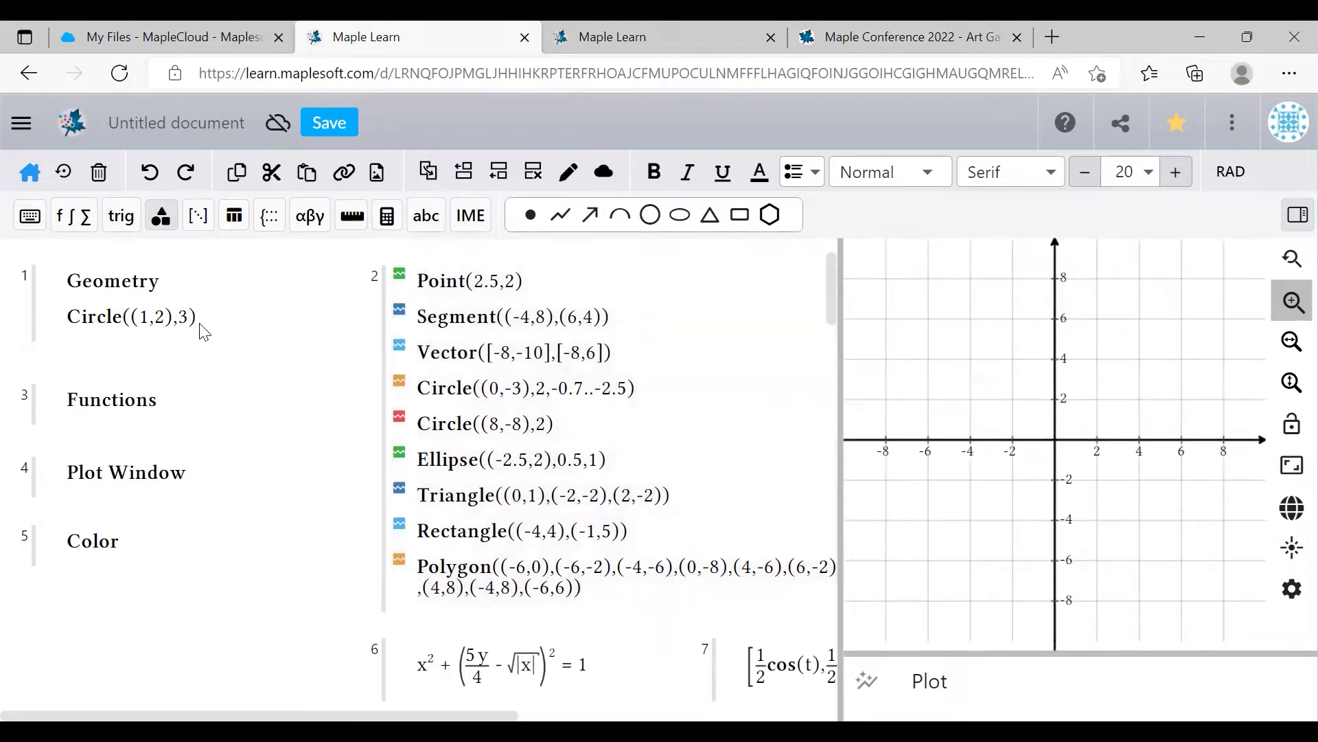
left_click(202, 331)
key("Return")
type("Poi")
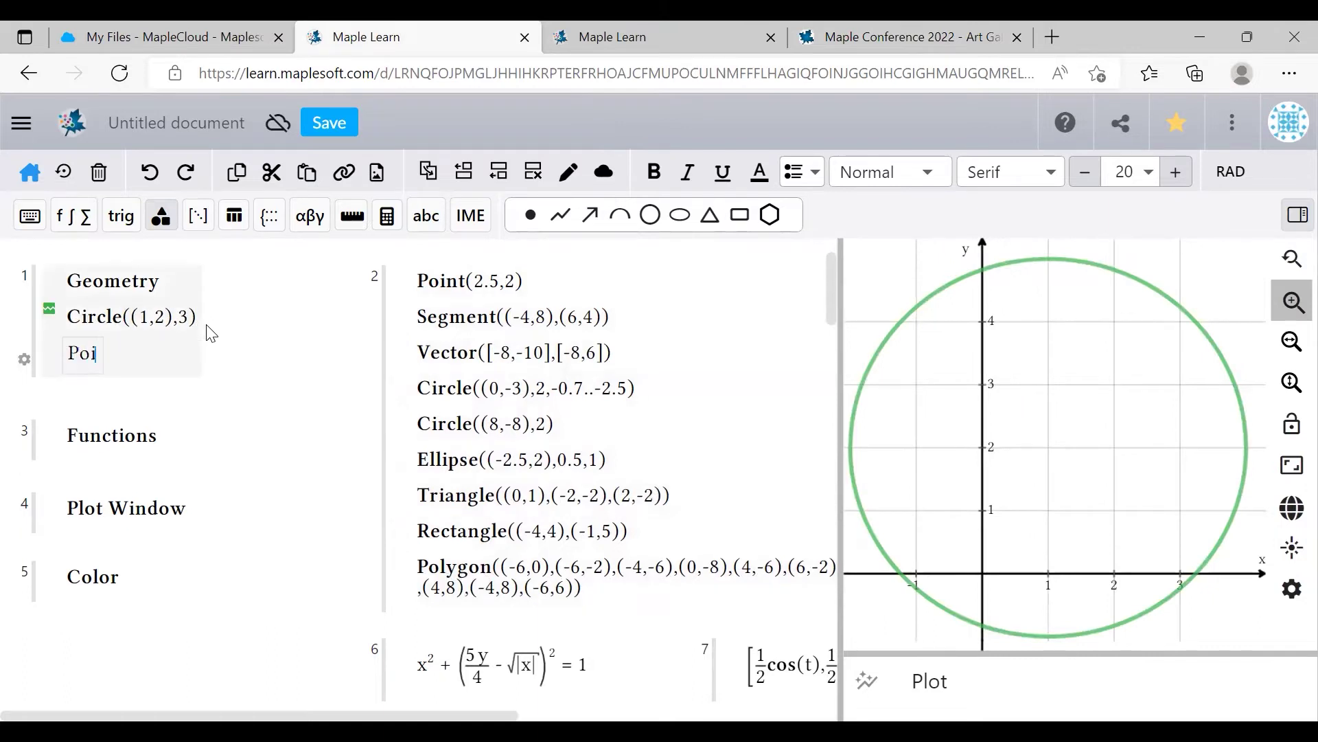
type("nt(2,2)")
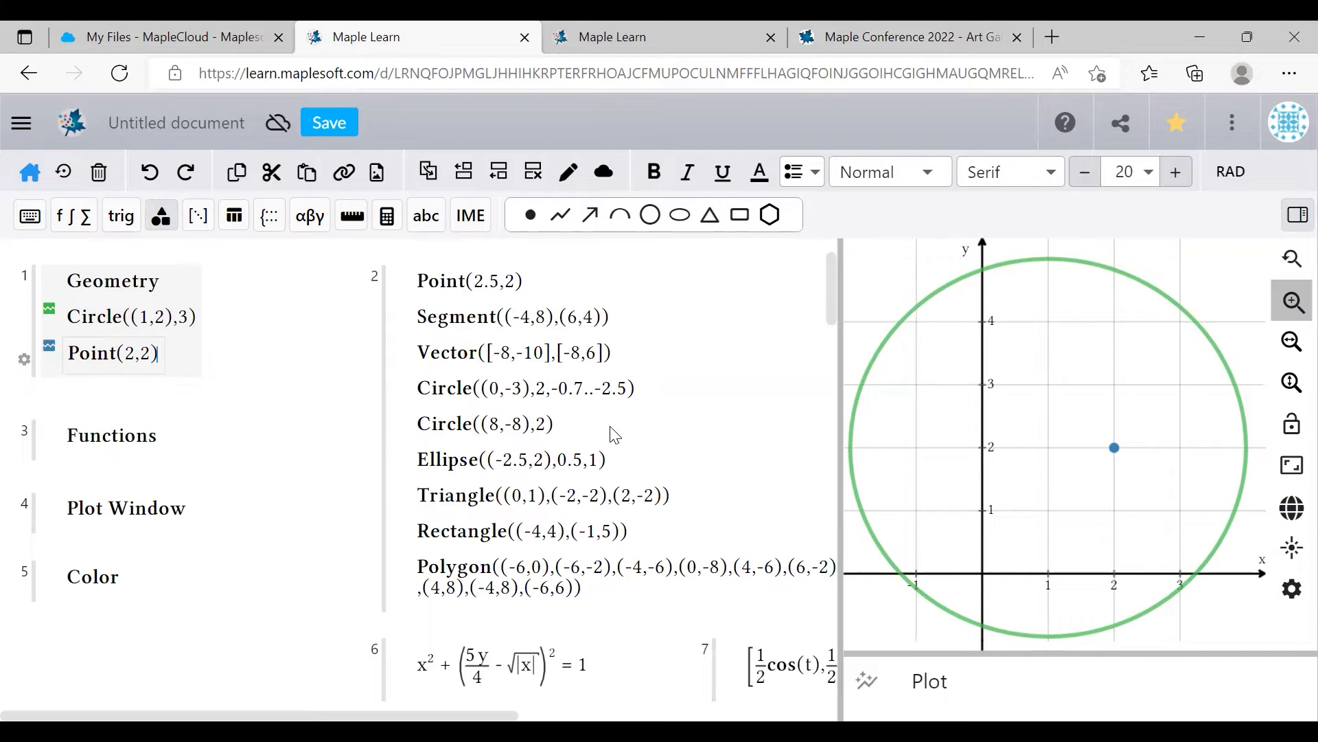
- Wrap the nose as Shaded(Triangle((0,1),(-2,-2),(2,-2))) so it draws solid blue
left_click(636, 496)
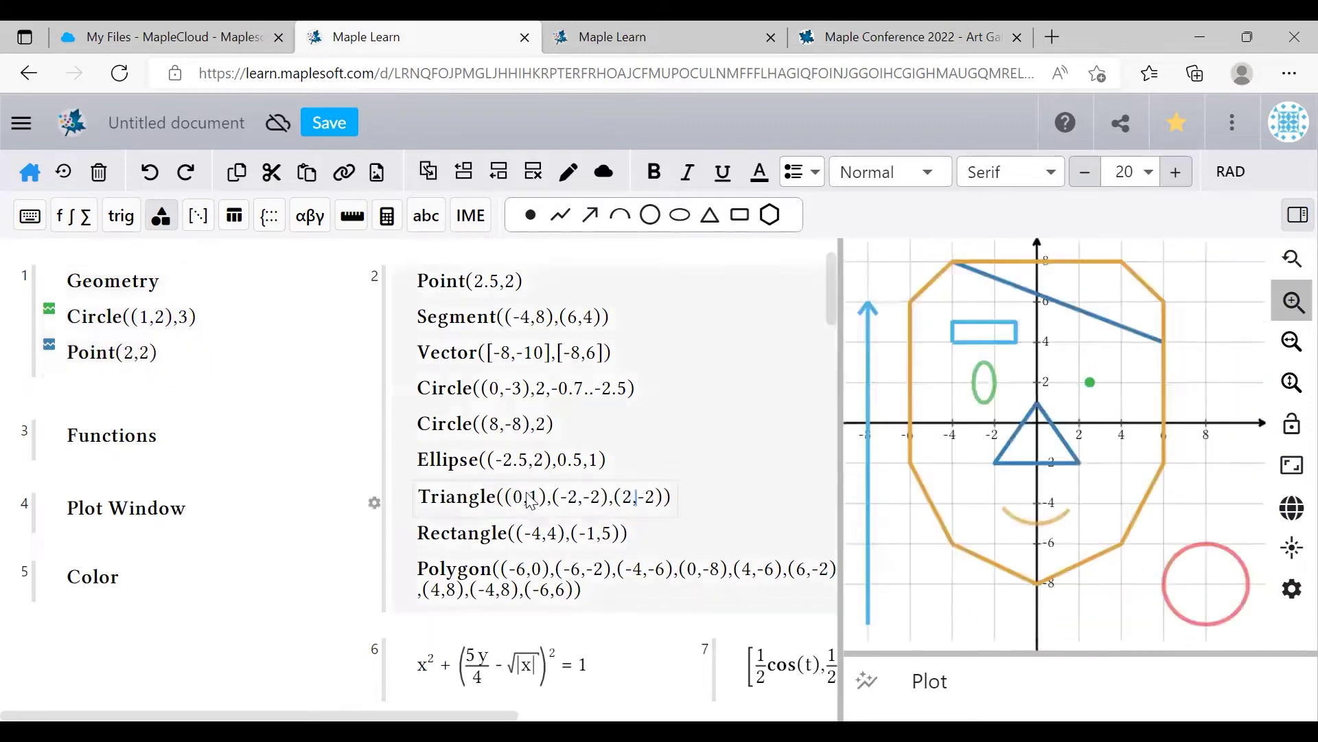
left_click(427, 501)
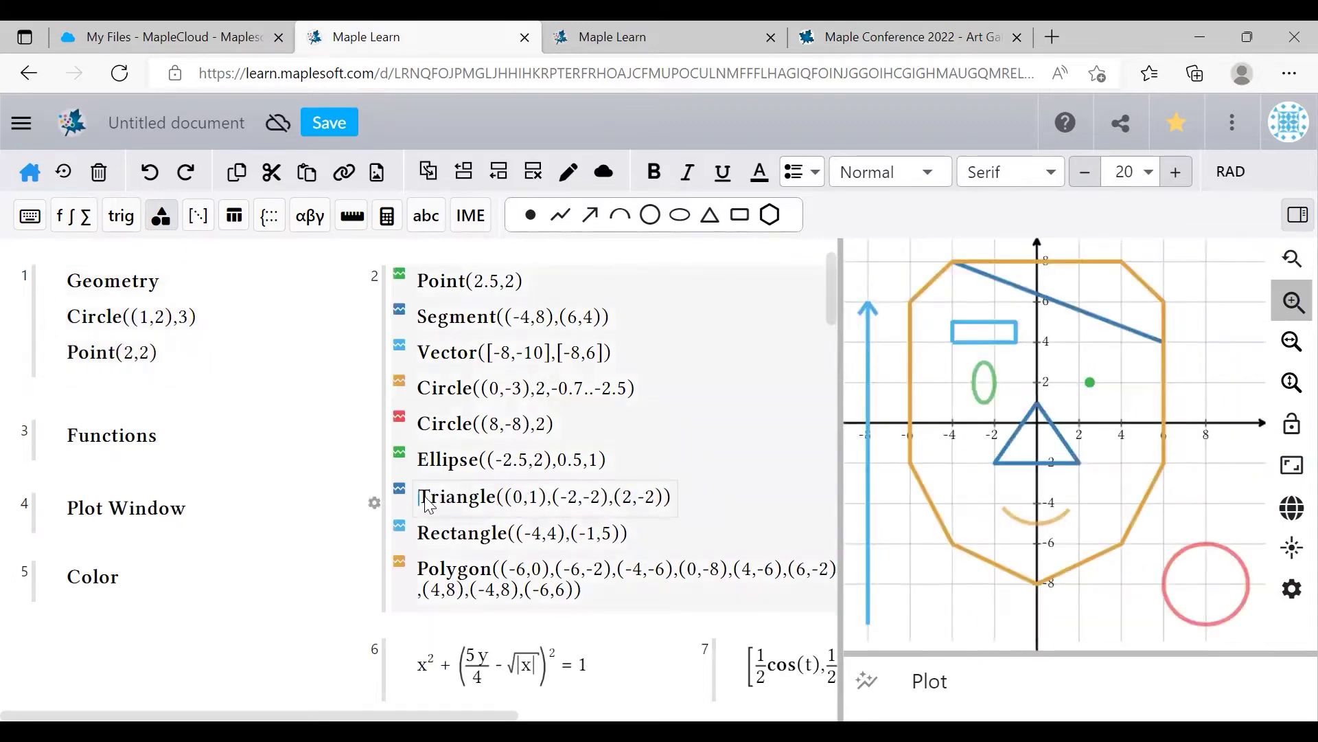
type("Shade")
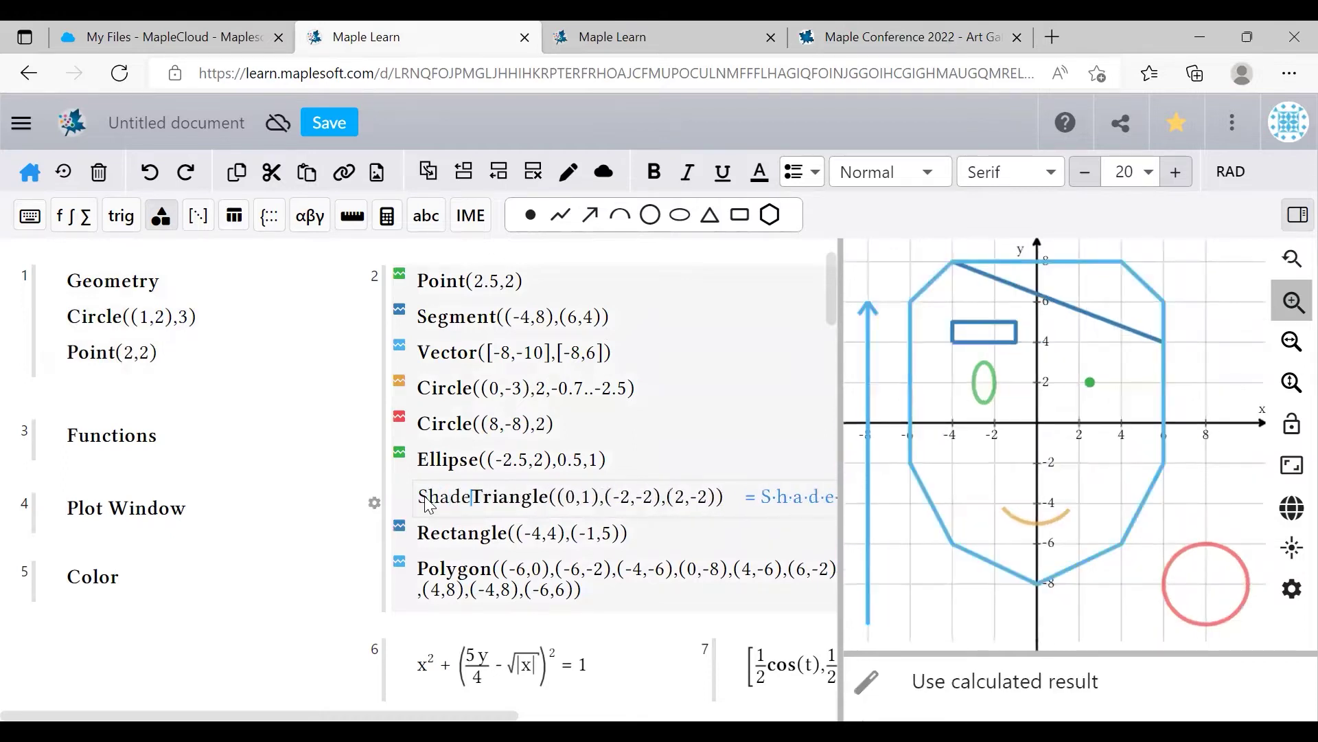
type("d(")
left_click(754, 504)
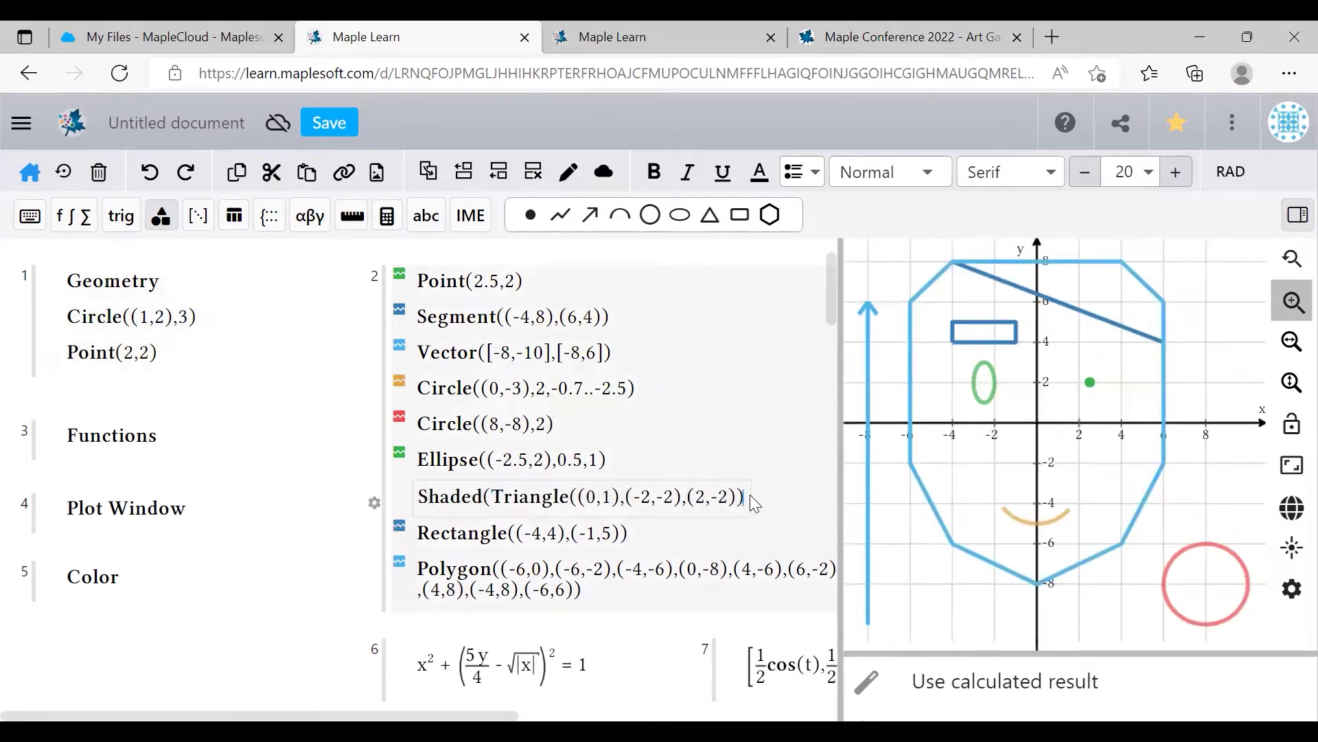
type(")")
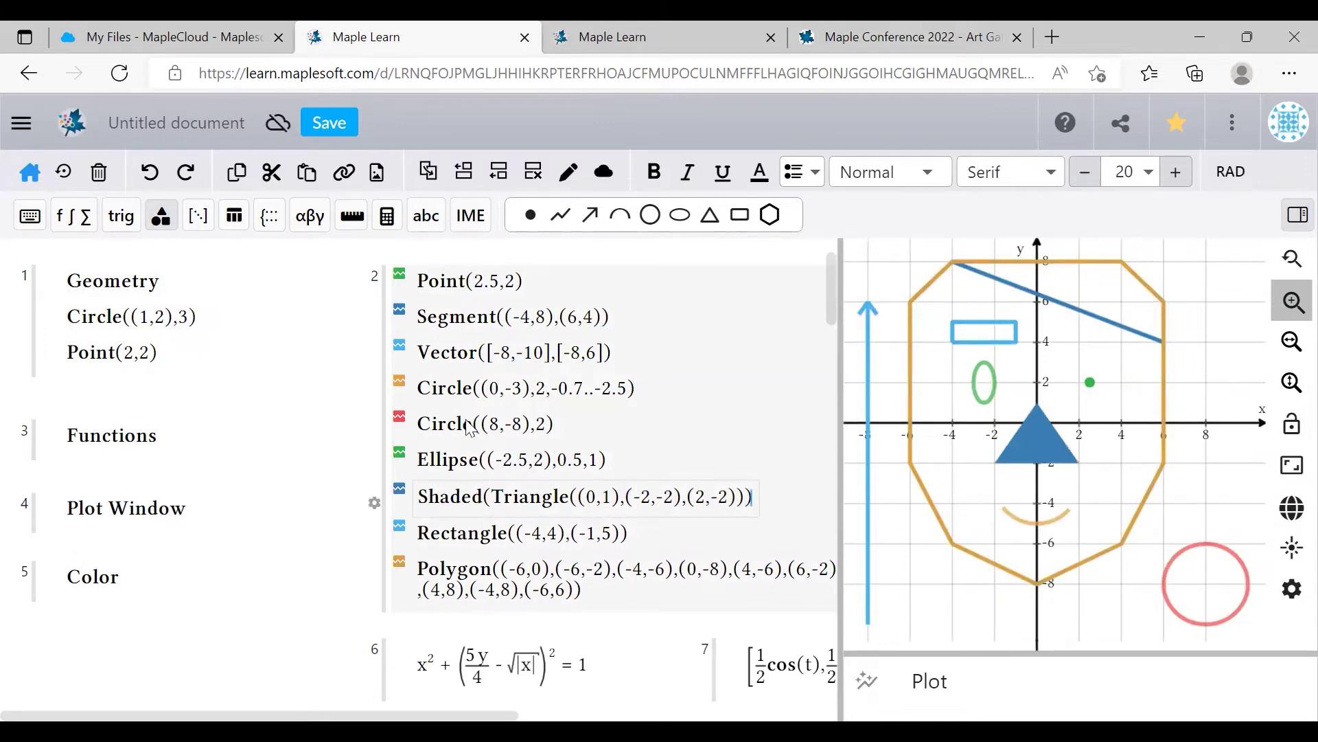
- Add Label((1,1),"Hello!") on a new line below Point(2,2)
left_click(193, 357)
key("Return")
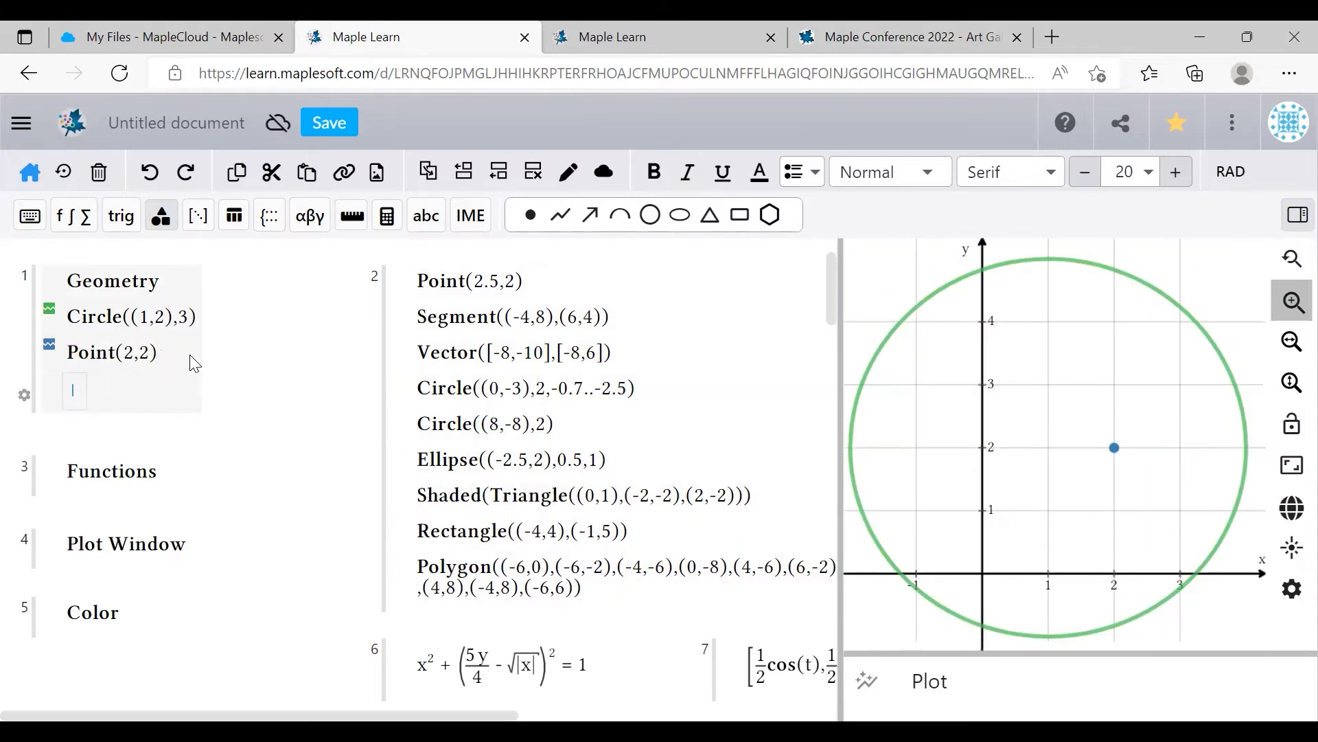
type("Label(")
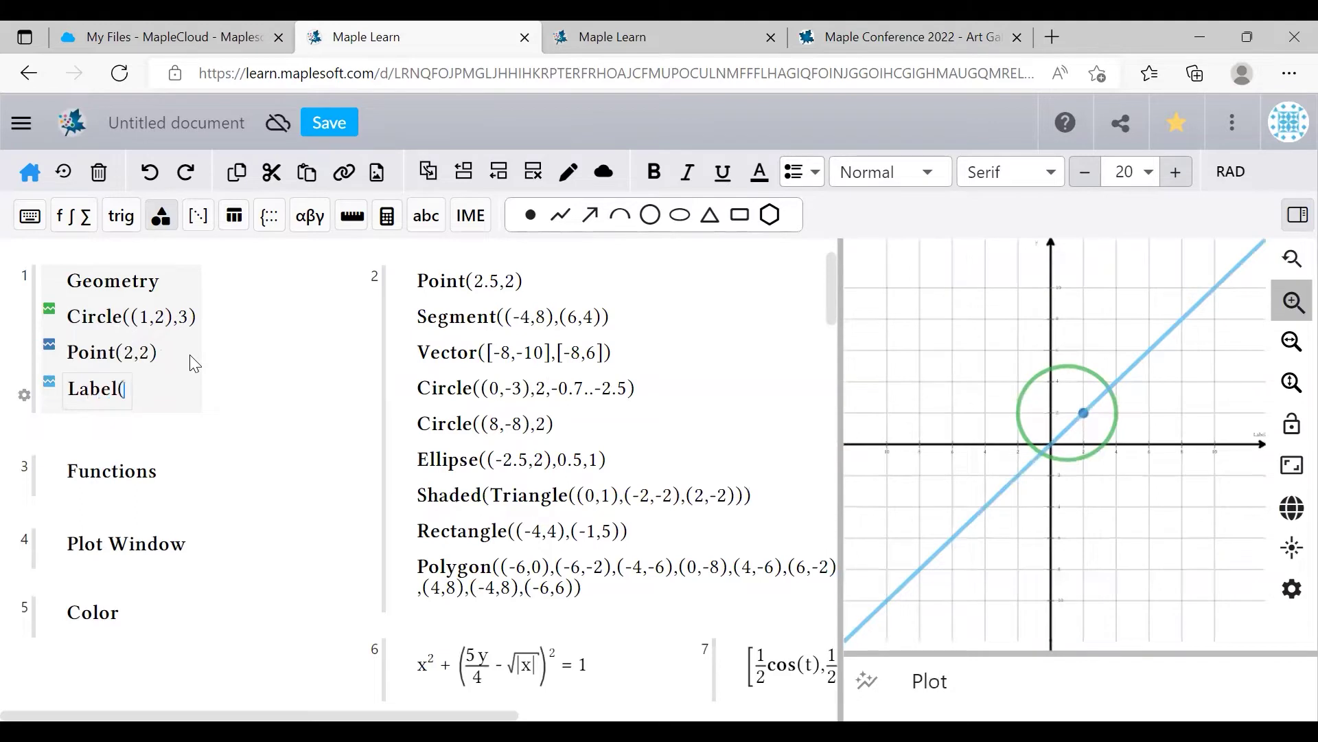
type("(1,1")
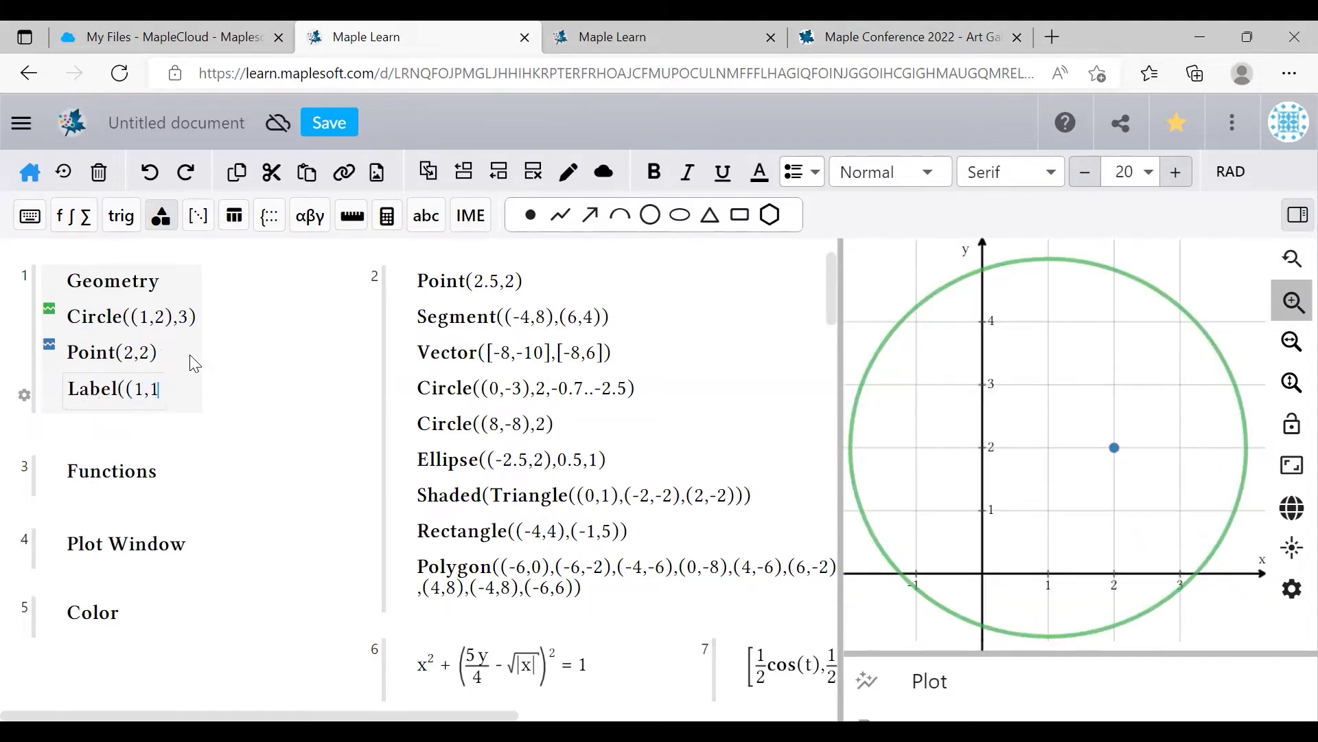
type("),\"Hello!\")")
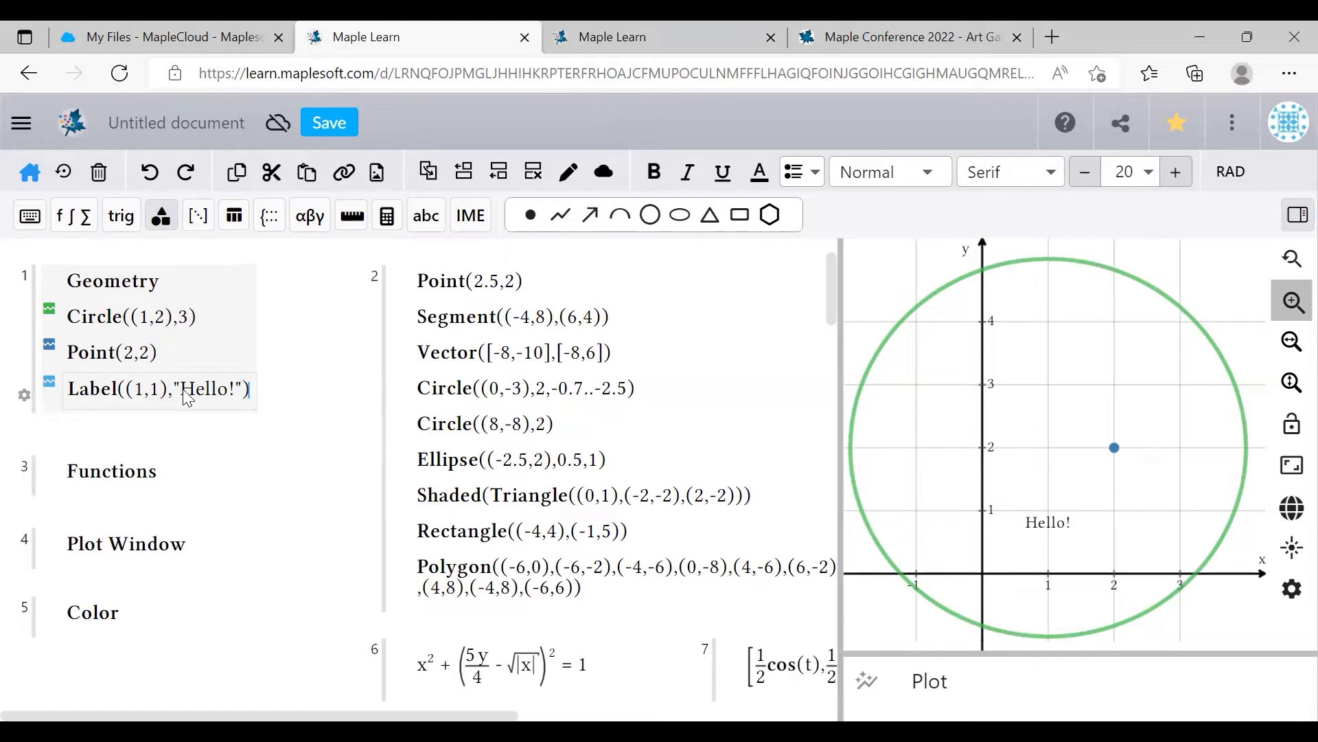
- Make the Hello! text red and enlarge it to font size 31
left_click_drag(182, 388, 238, 397)
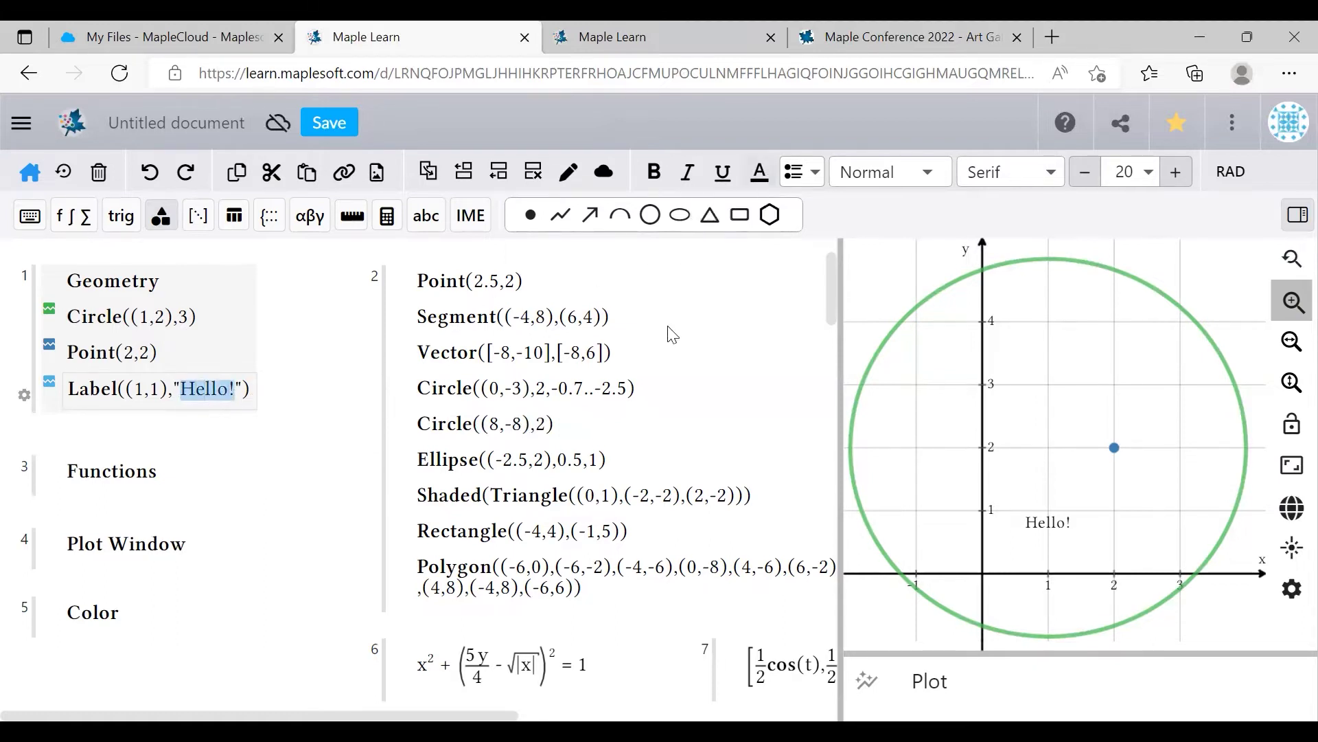
left_click(759, 172)
left_click(529, 541)
left_click(766, 655)
left_click(1175, 172)
left_click(1175, 172)
left_click(1175, 172)
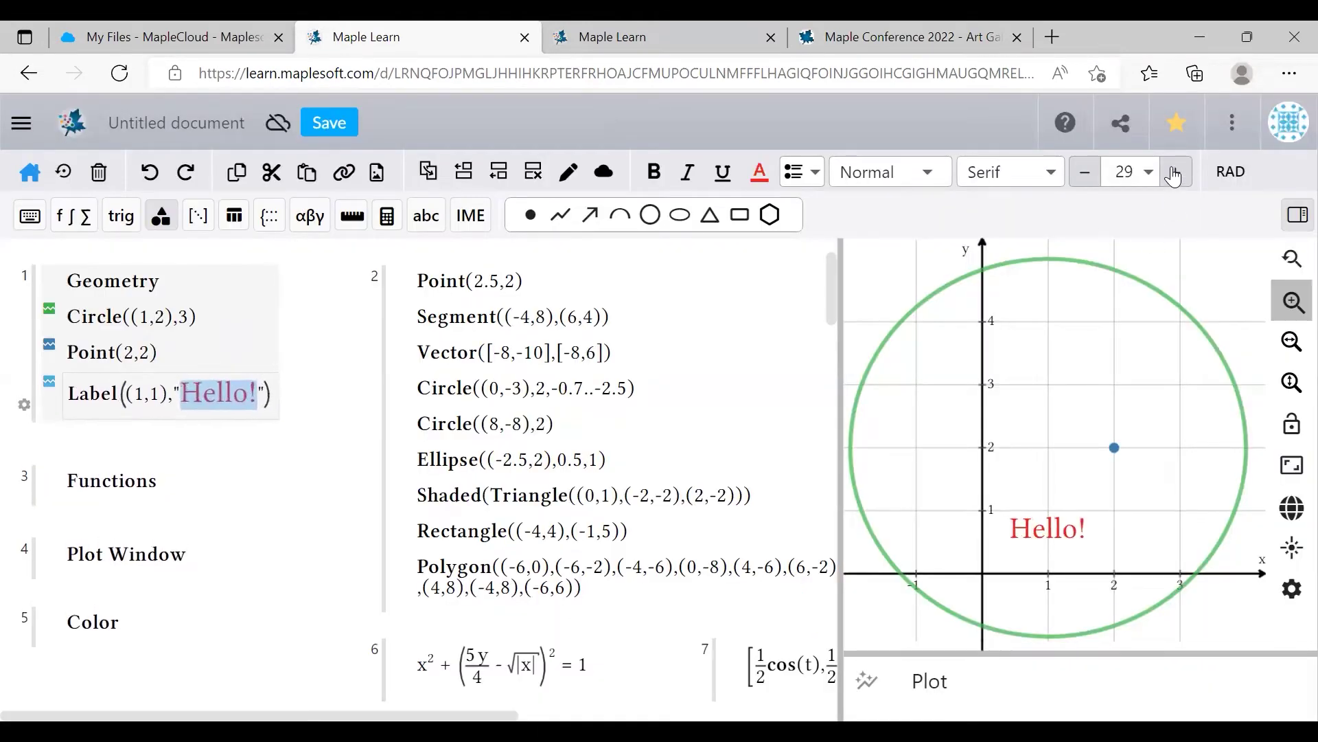
left_click(1176, 172)
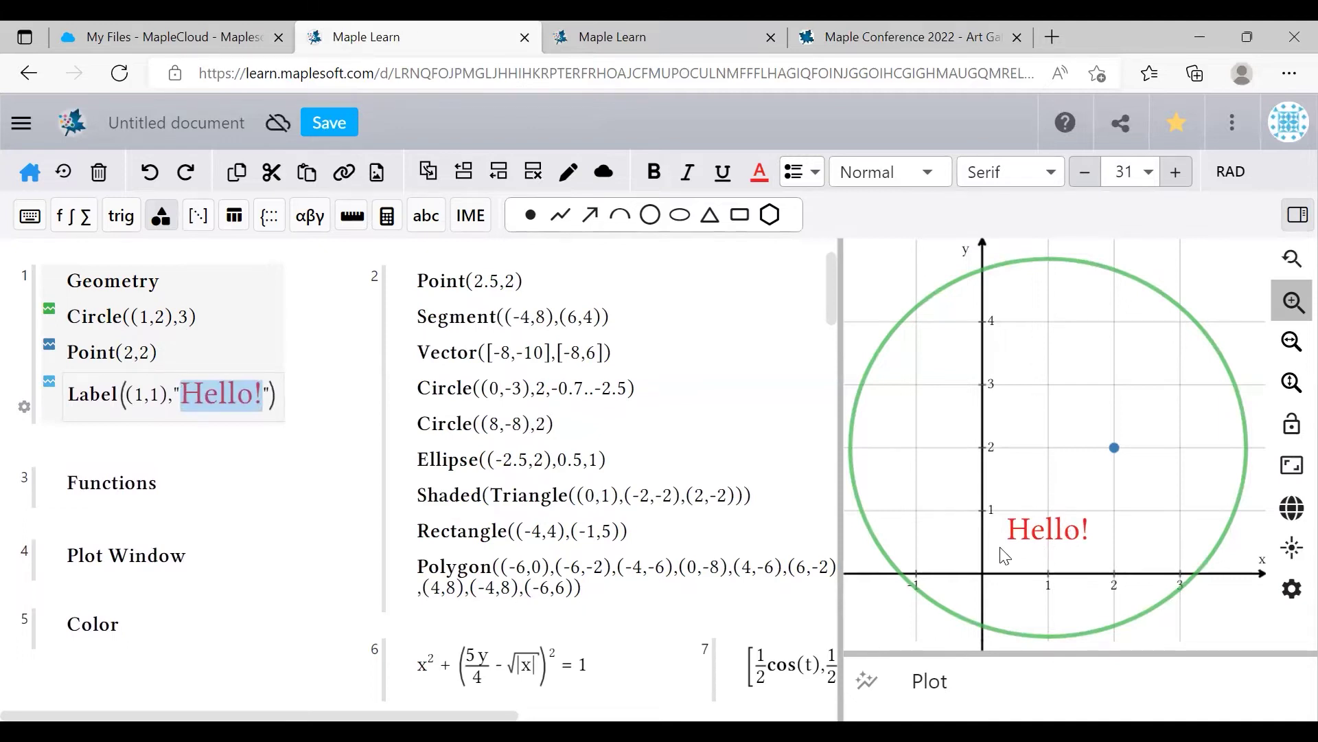
left_click_drag(827, 308, 828, 325)
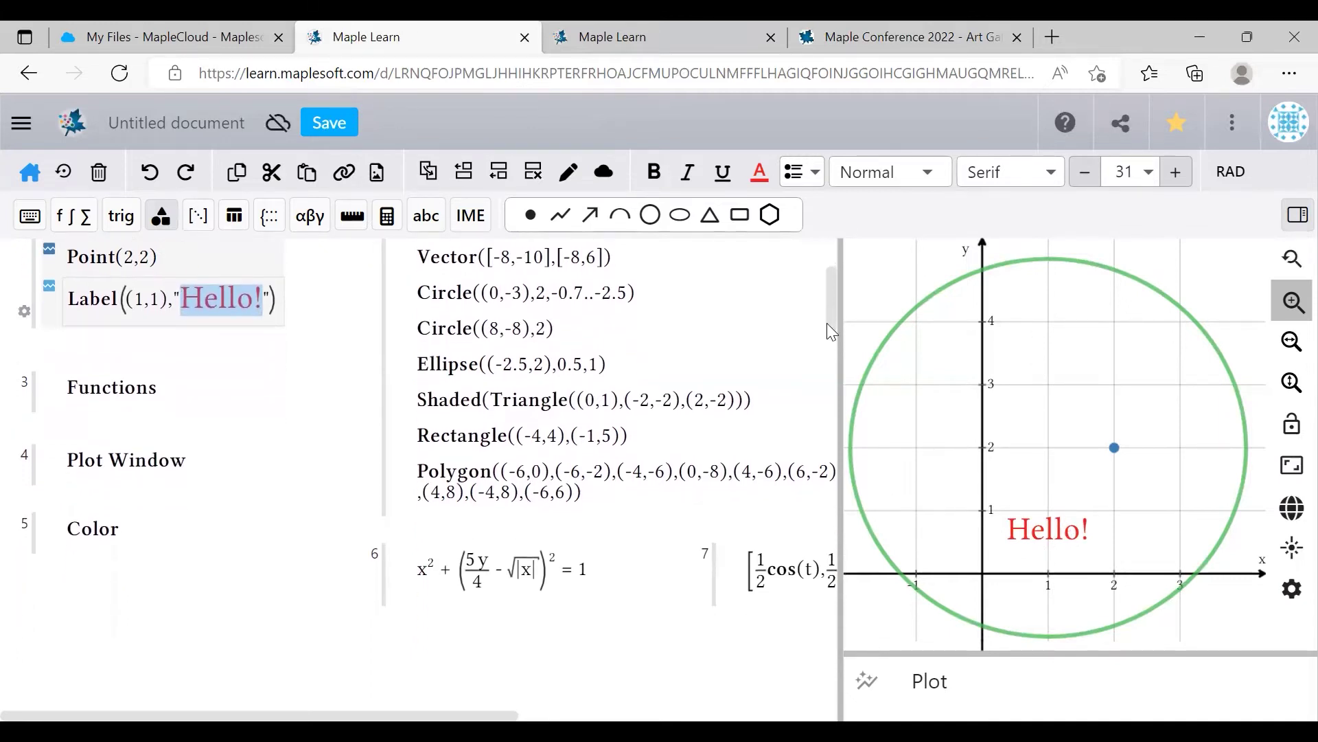
- Add sin(x) and e^x as new lines in the Functions group
left_click(164, 393)
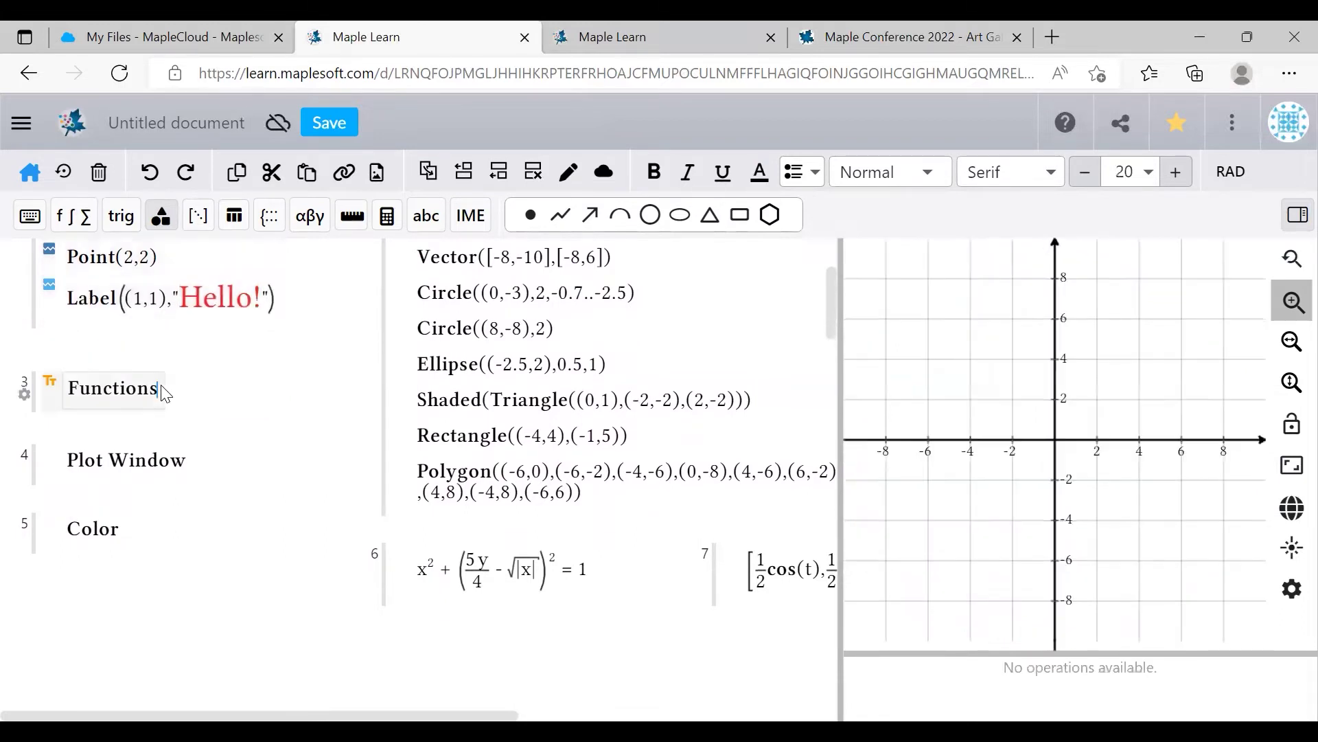
key("Return")
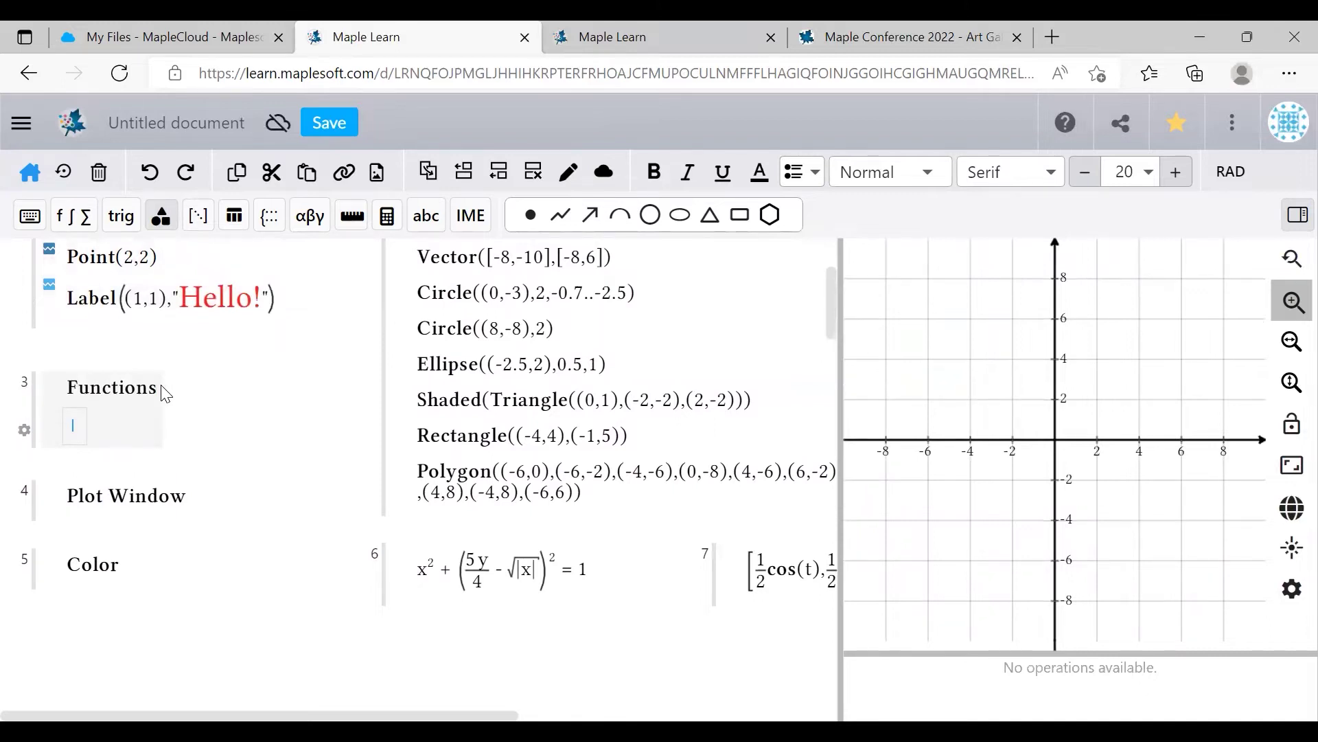
type("sin(x)")
key("Return")
type("e^x")
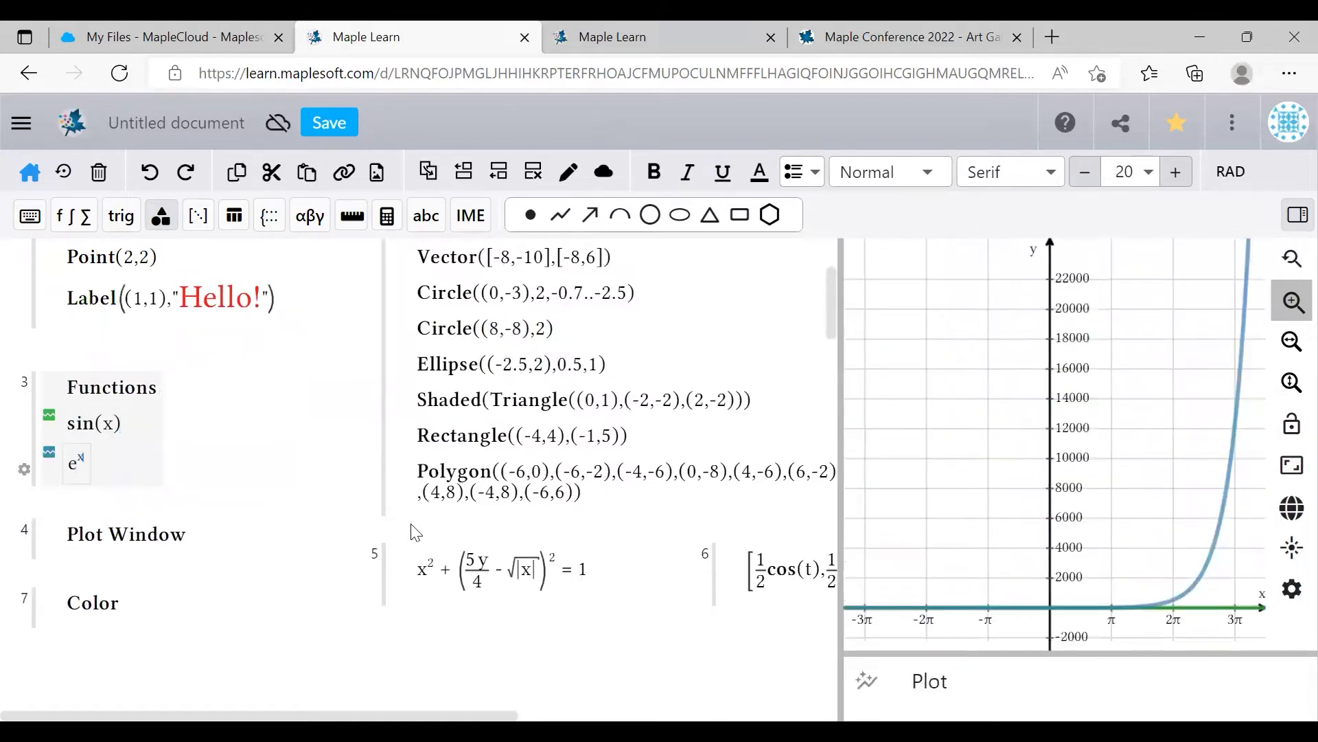
- Add x≥2 to the heart equation group, shading the region right of x=2
left_click(459, 574)
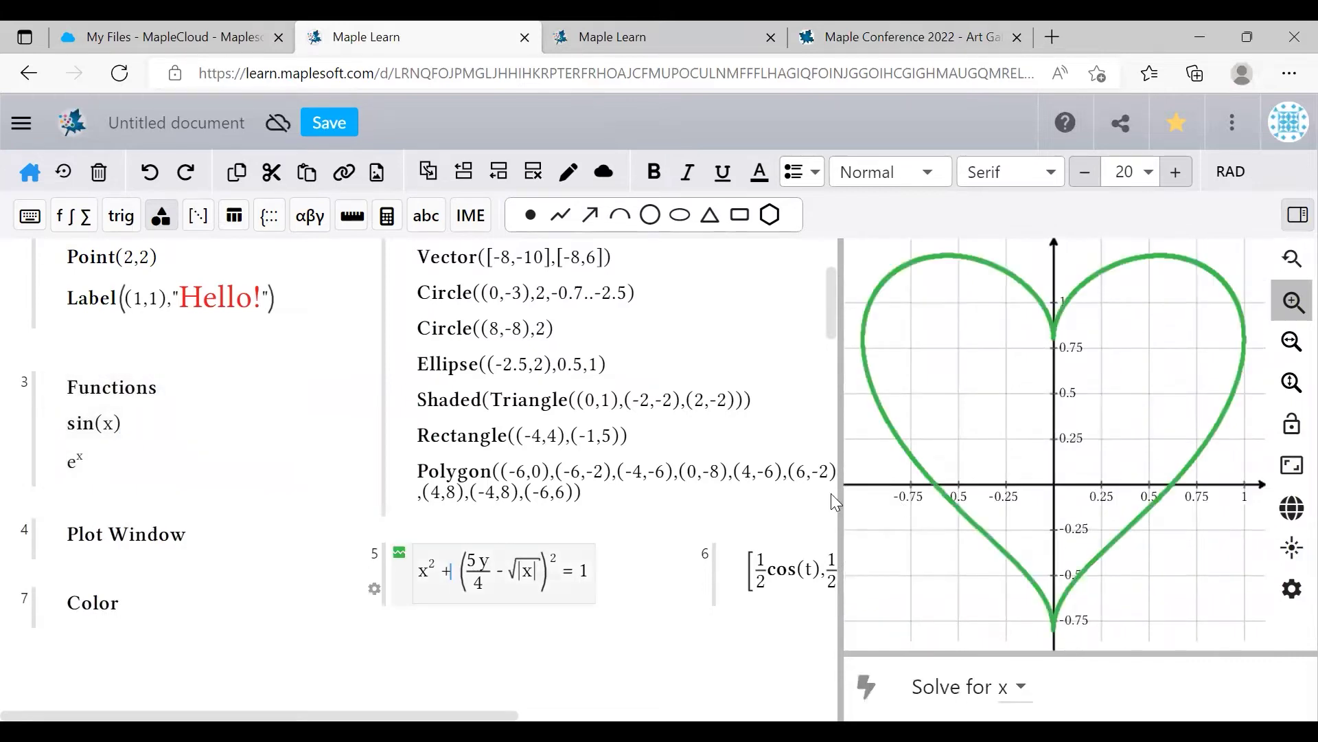
key("Return")
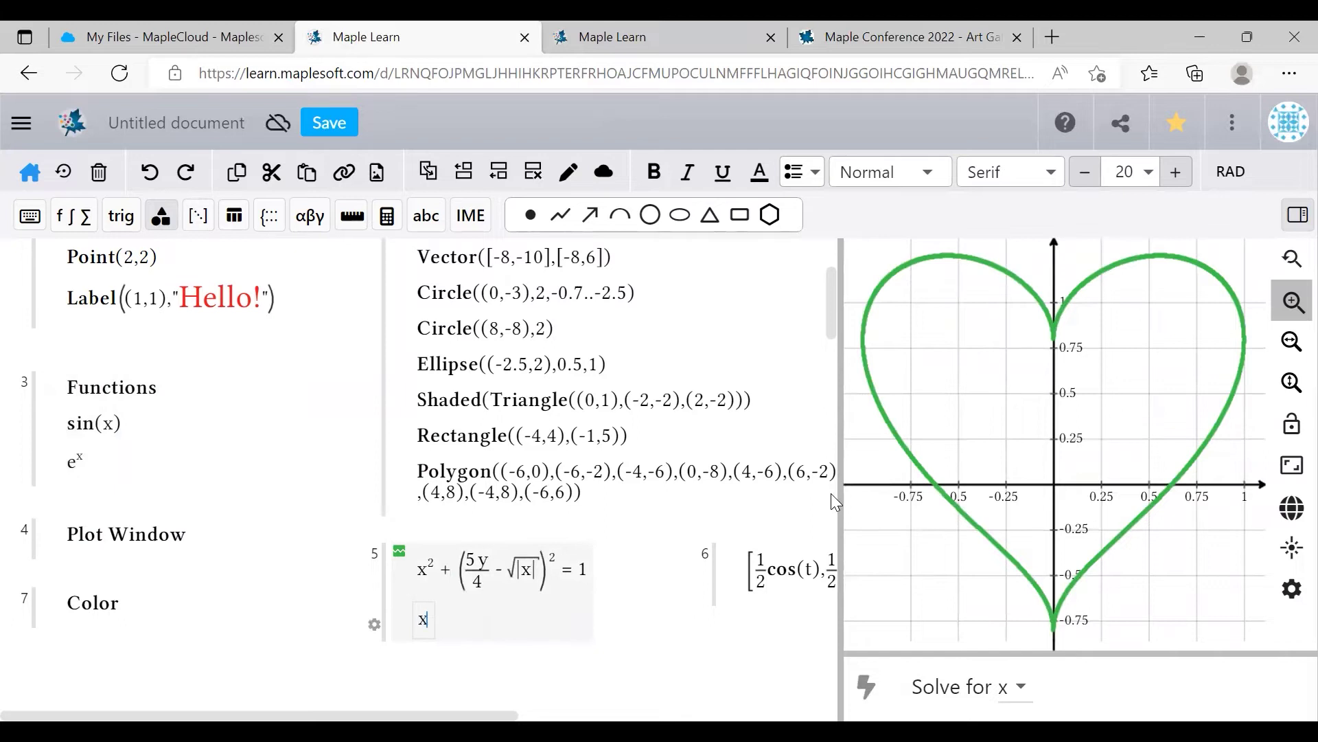
type(">=2")
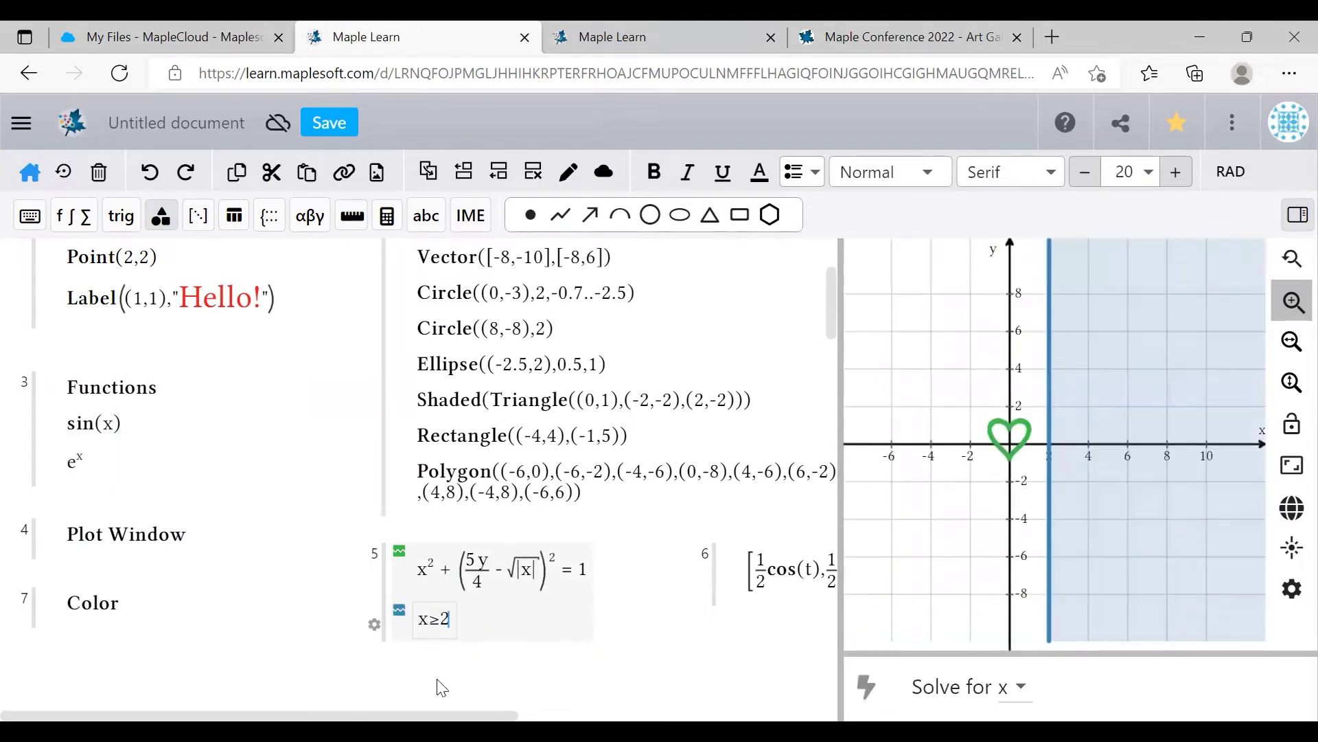
scroll(442, 688, "right", 4)
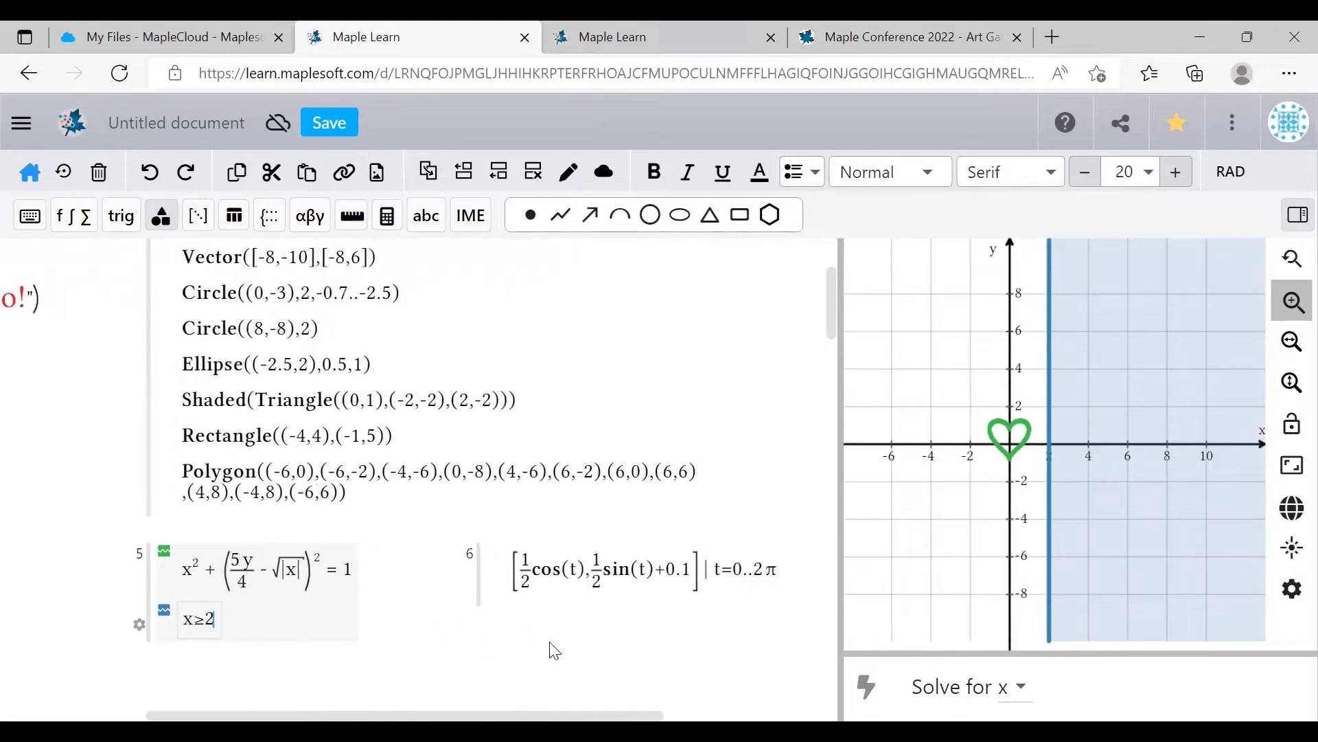
- Plot group 6's parametric curve [½cos(t), ½sin(t)+0.1] as a radius-½ circle
left_click(560, 583)
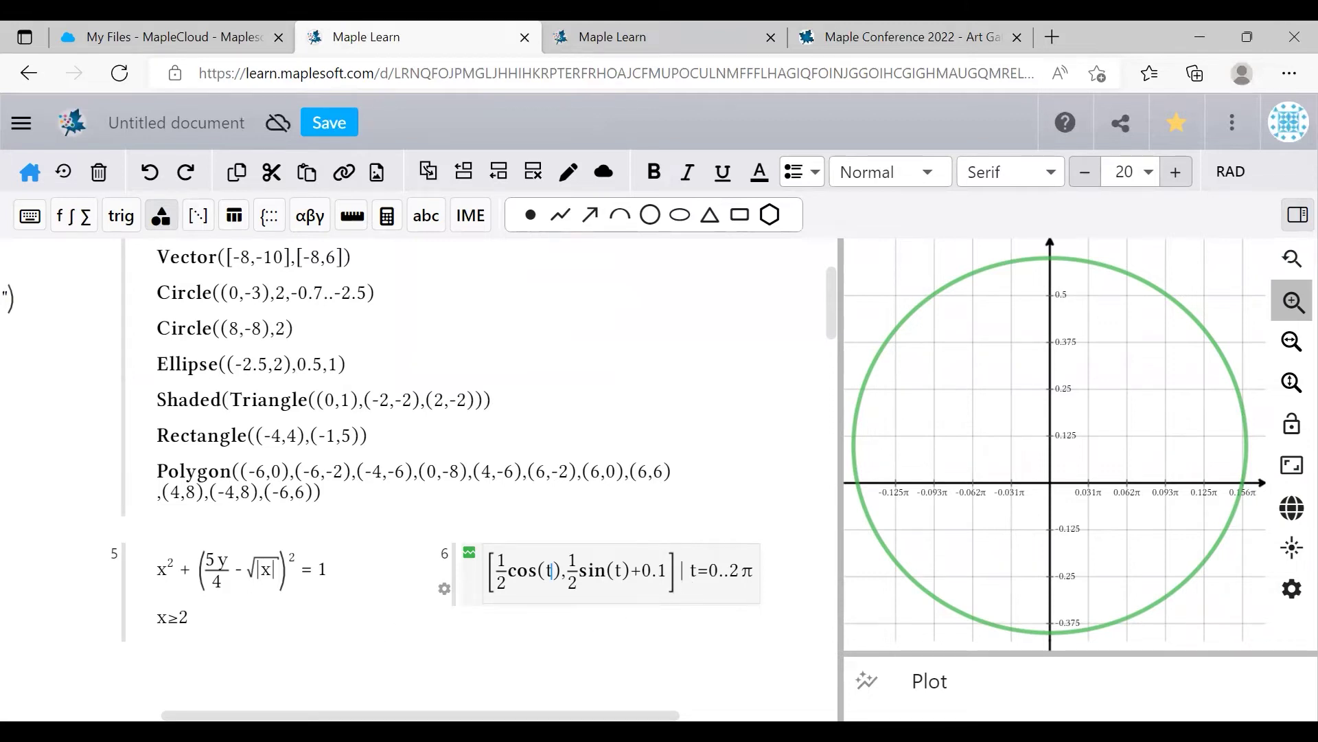
scroll(161, 402, "left", 5)
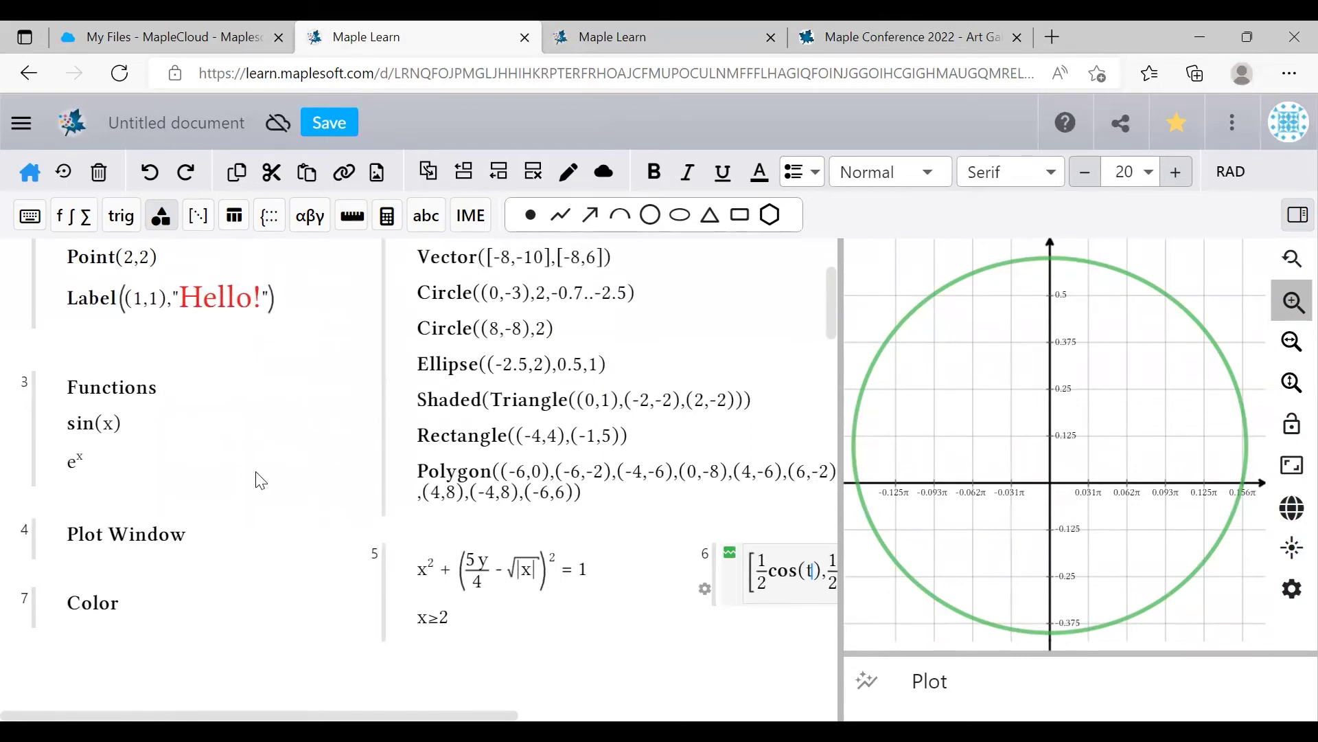
- Switch the plot through the face shapes and Hello! label, then back to the heart and x≥2
left_click(180, 542)
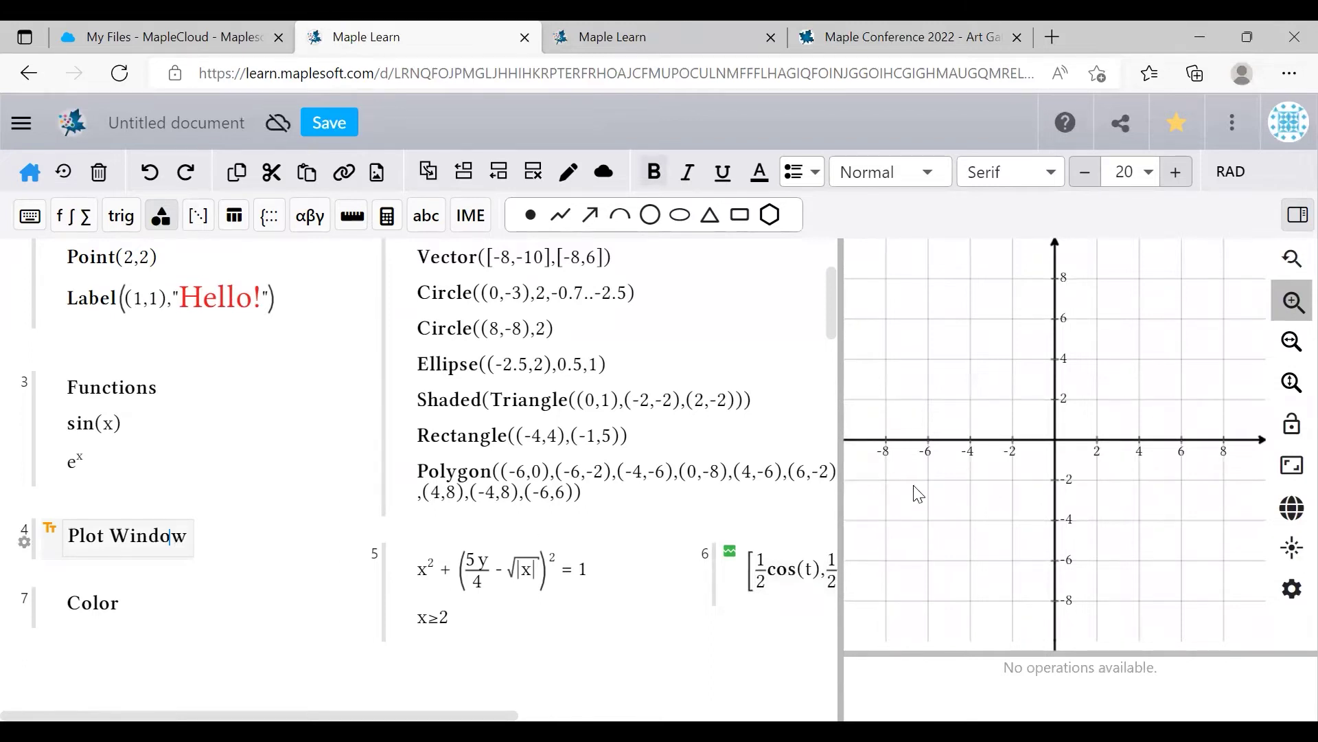
left_click(503, 396)
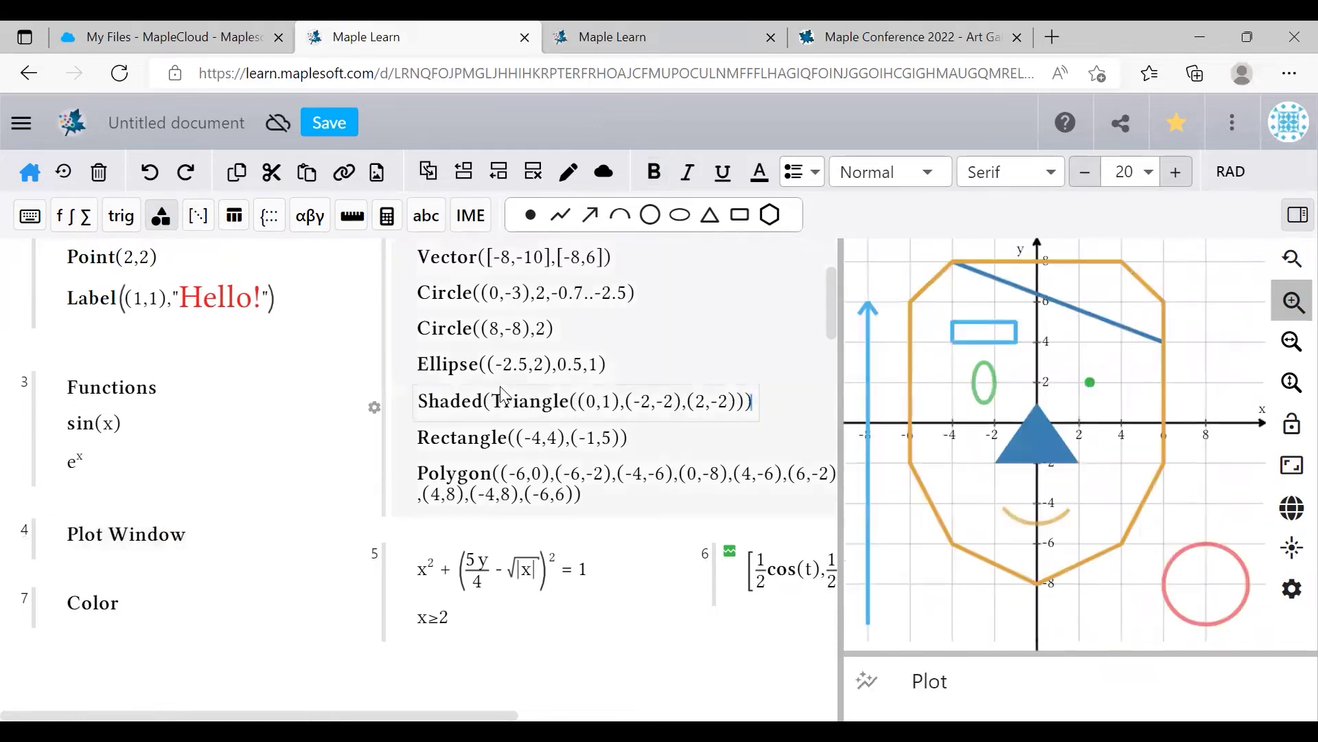
left_click(227, 296)
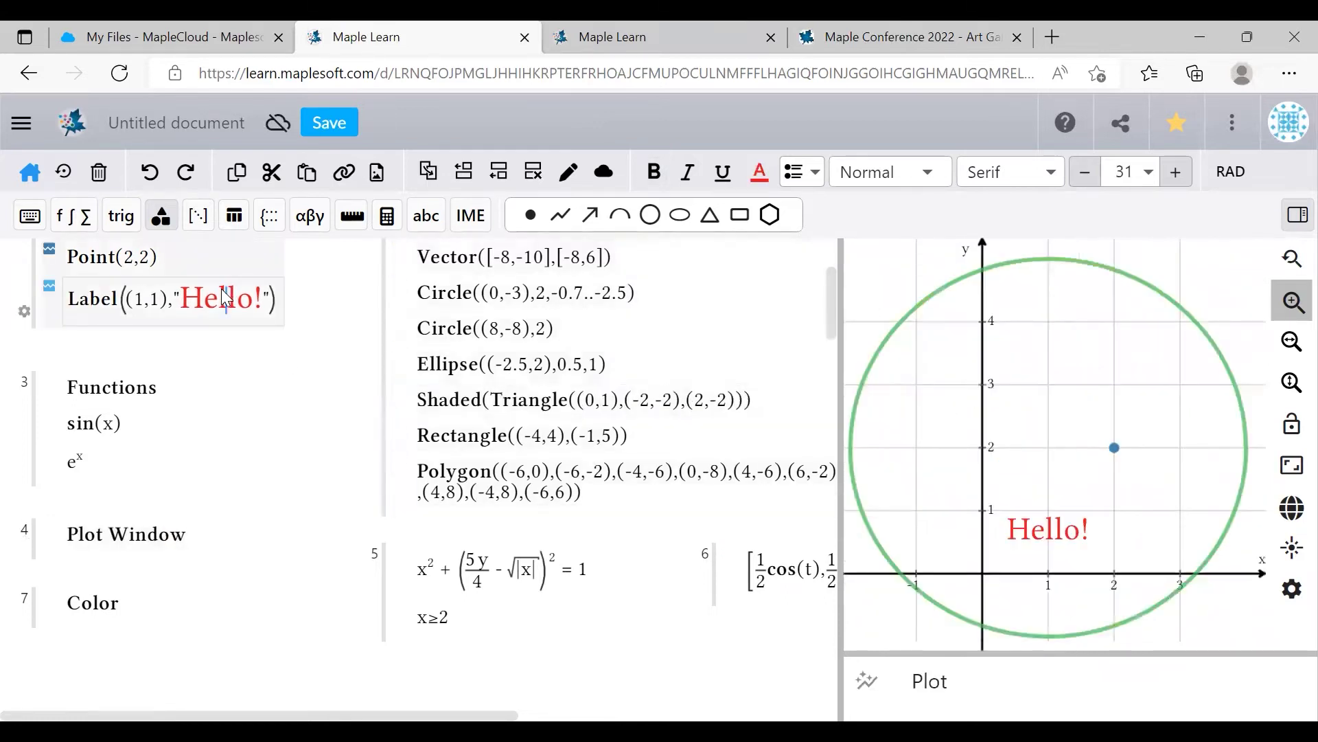
left_click(518, 589)
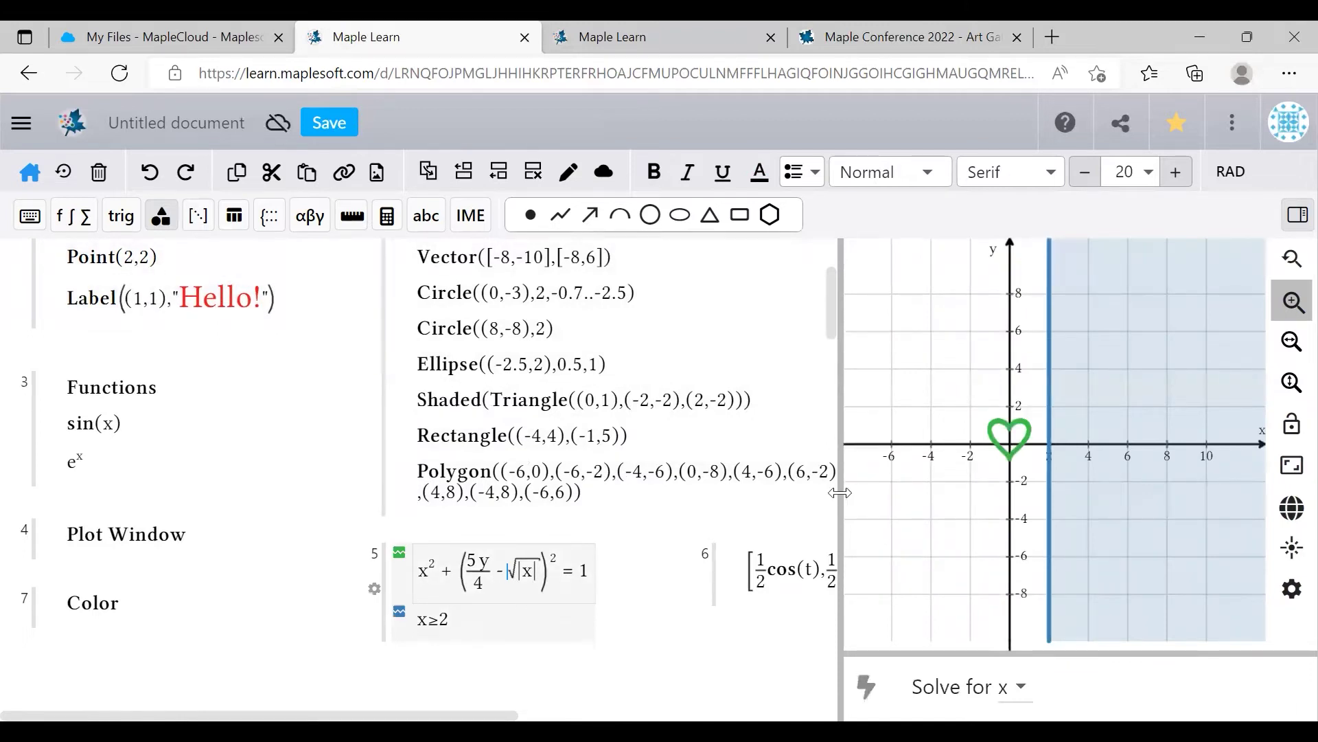
- Widen the plot panel and enlarge the operations panel beneath it
left_click_drag(839, 492, 514, 503)
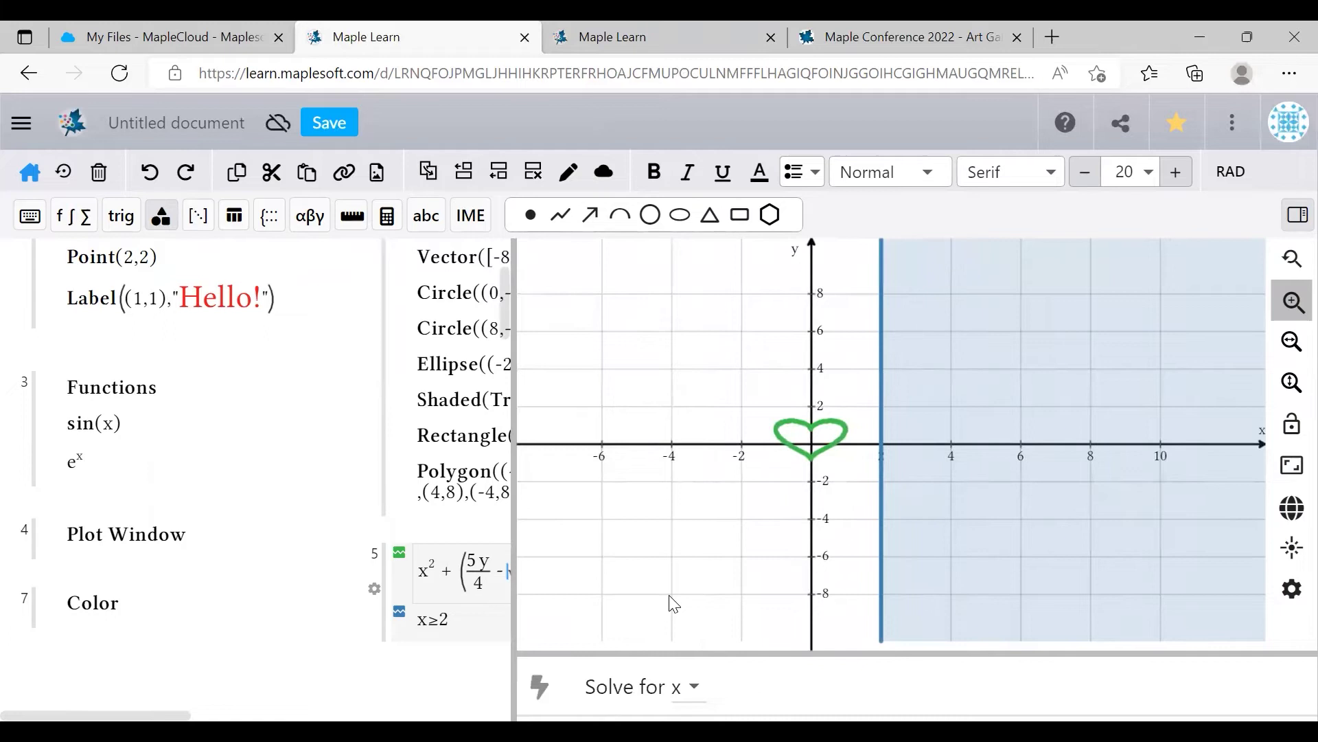
left_click_drag(705, 638, 687, 515)
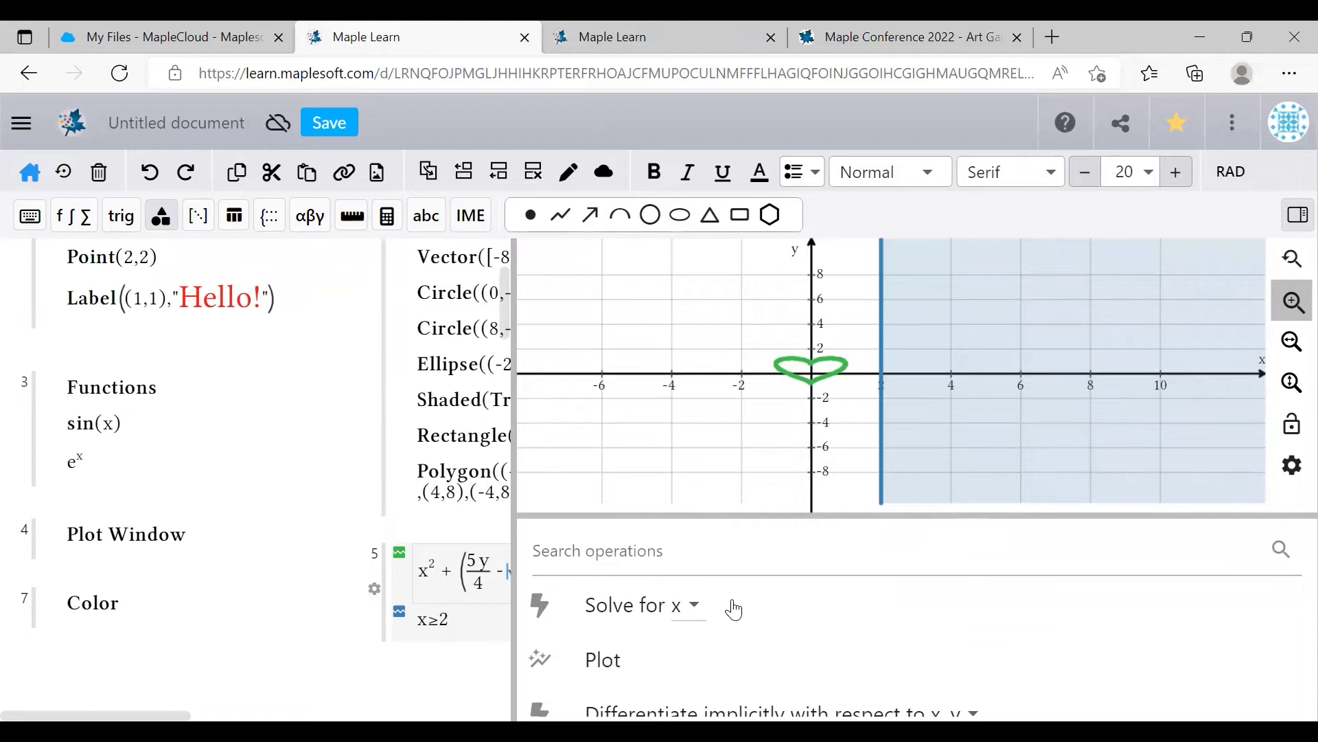
- Expand the plot to full height, pan and zoom it by axis, then reset the zoom
scroll(847, 613, "down", 1)
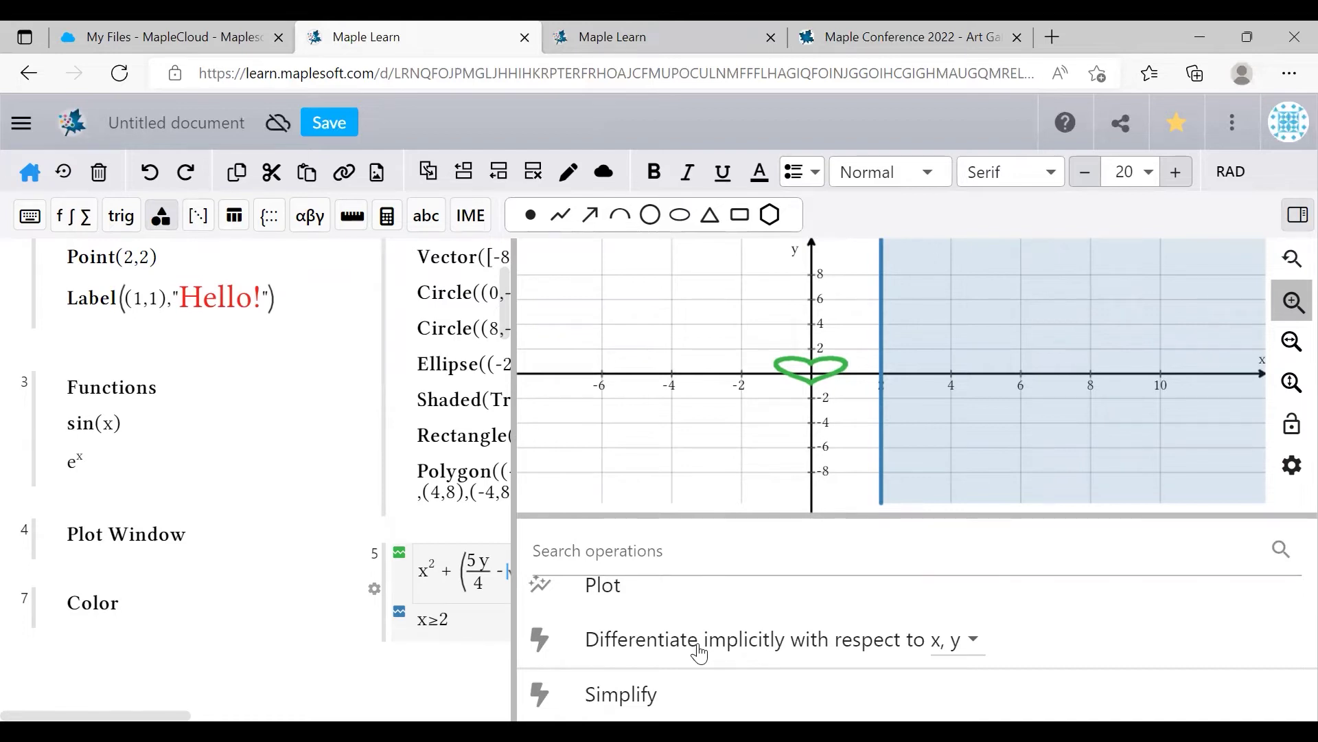
left_click_drag(702, 514, 714, 741)
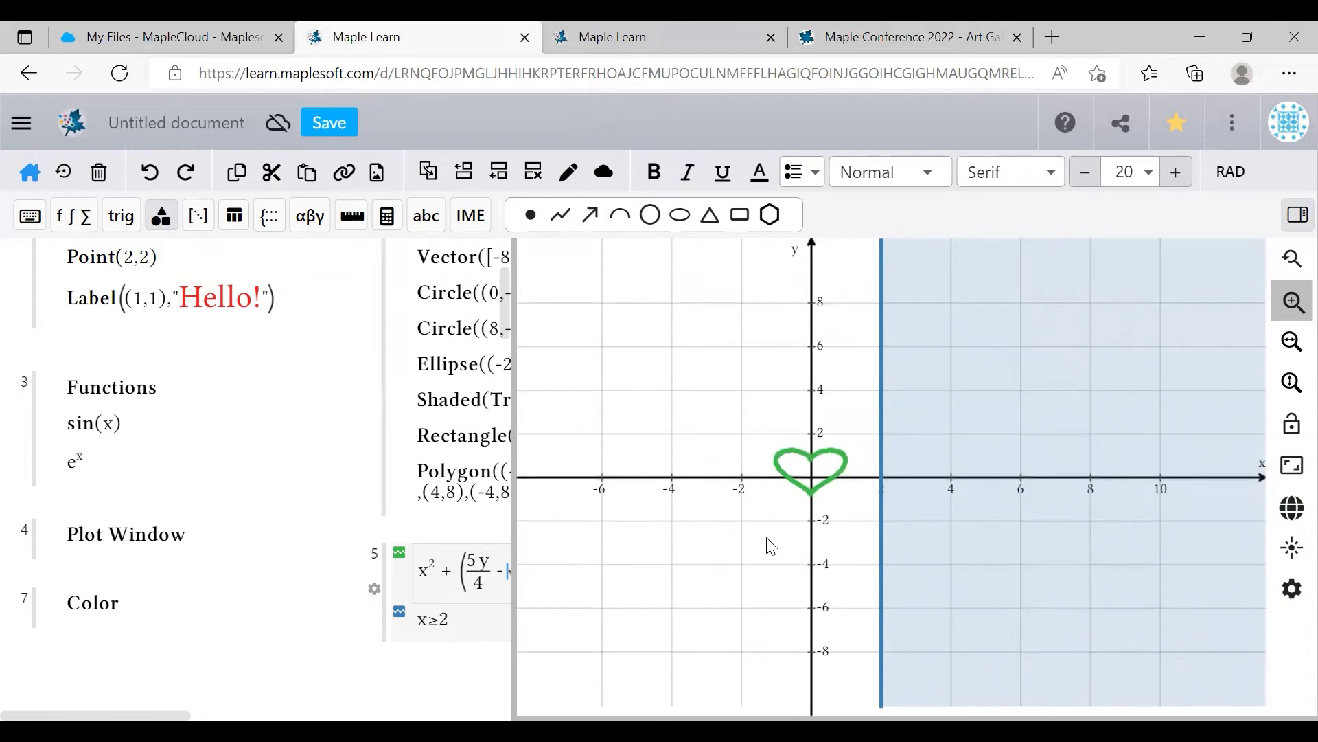
left_click_drag(827, 423, 857, 470)
scroll(861, 470, "up", 2)
scroll(861, 469, "down", 3)
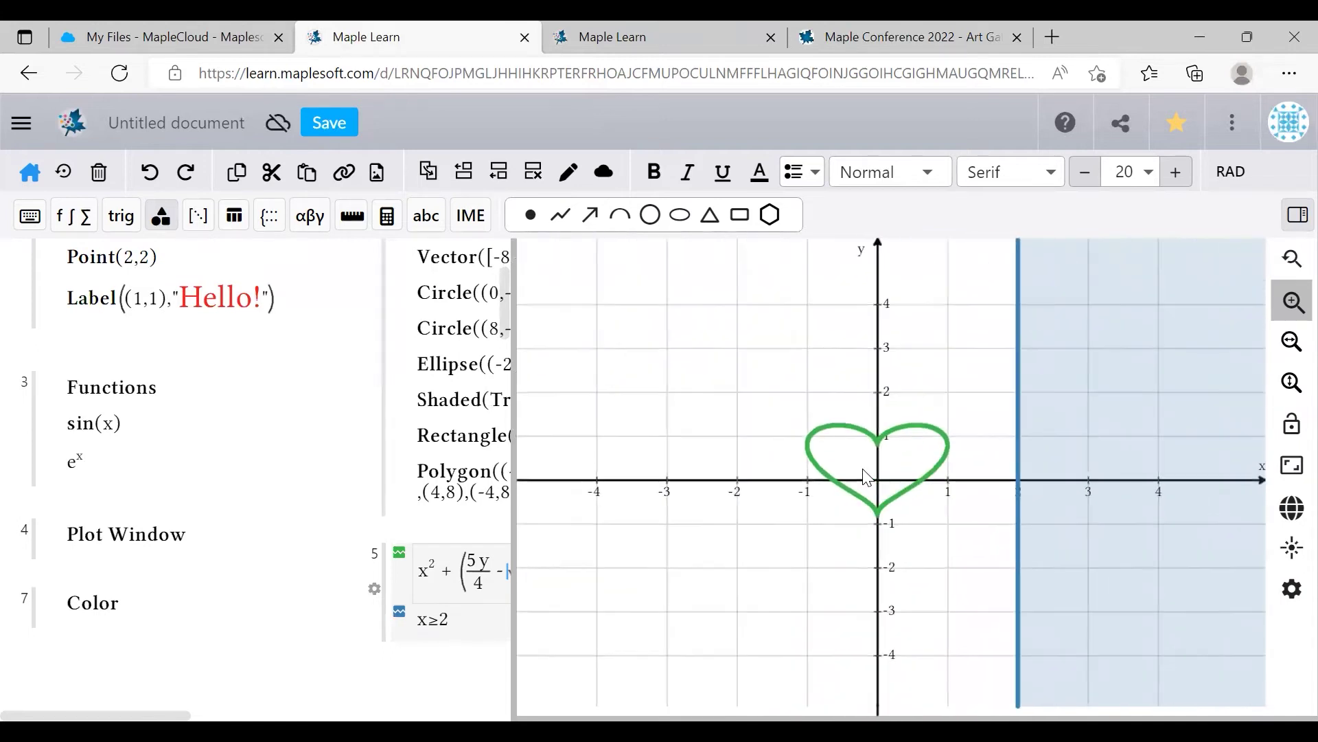
left_click(1294, 341)
left_click(927, 472)
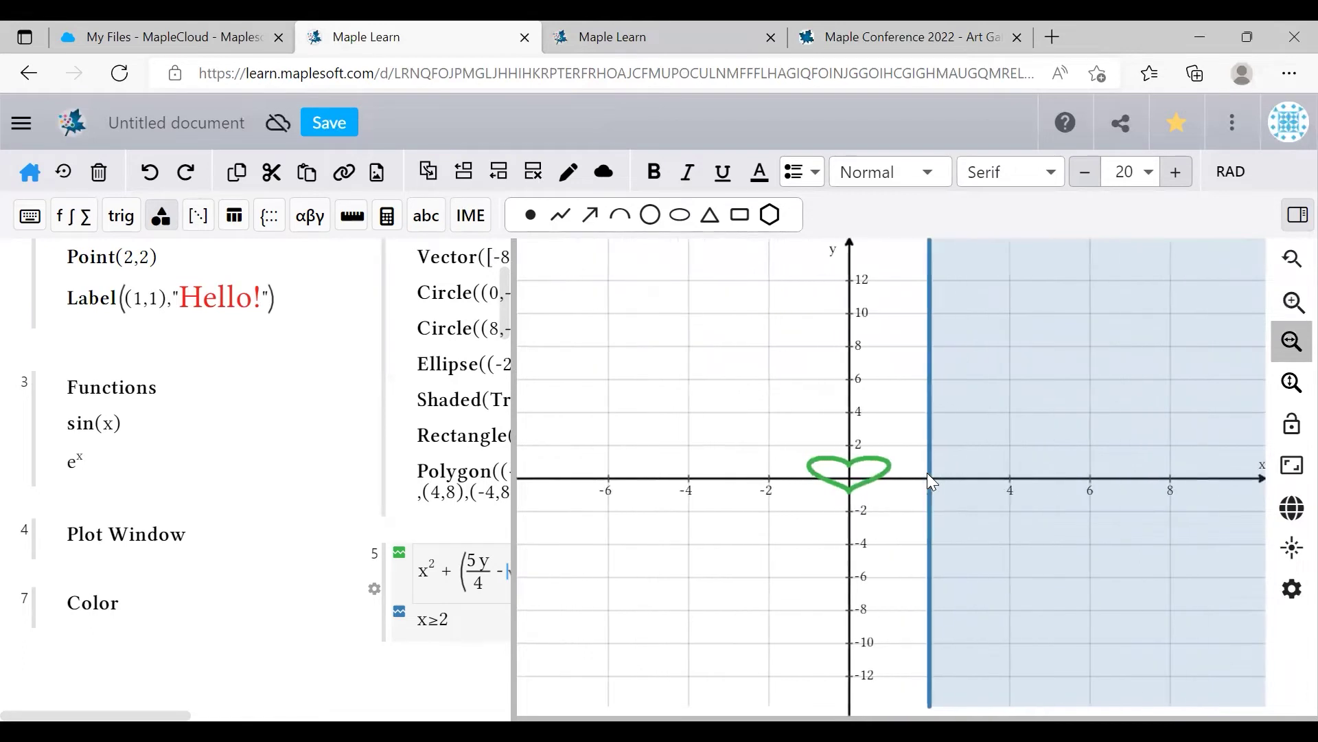
left_click(1294, 382)
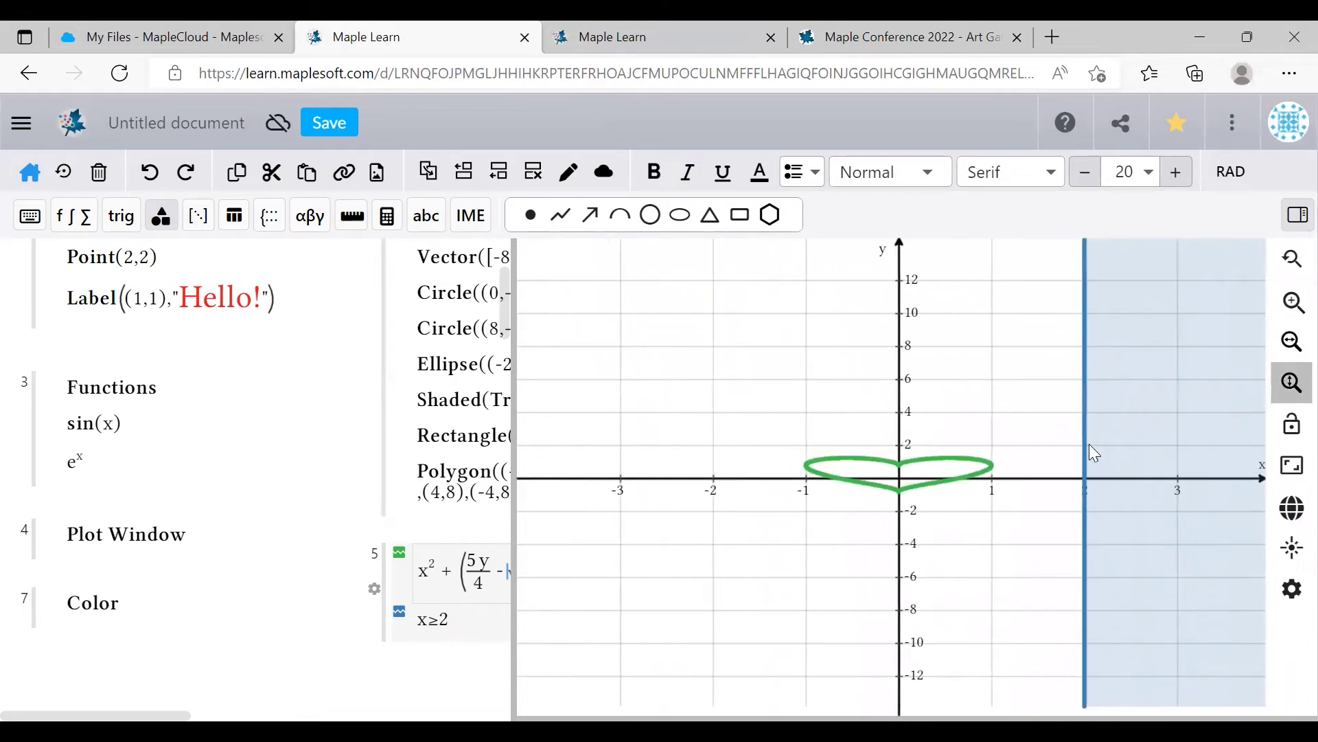
left_click(959, 456)
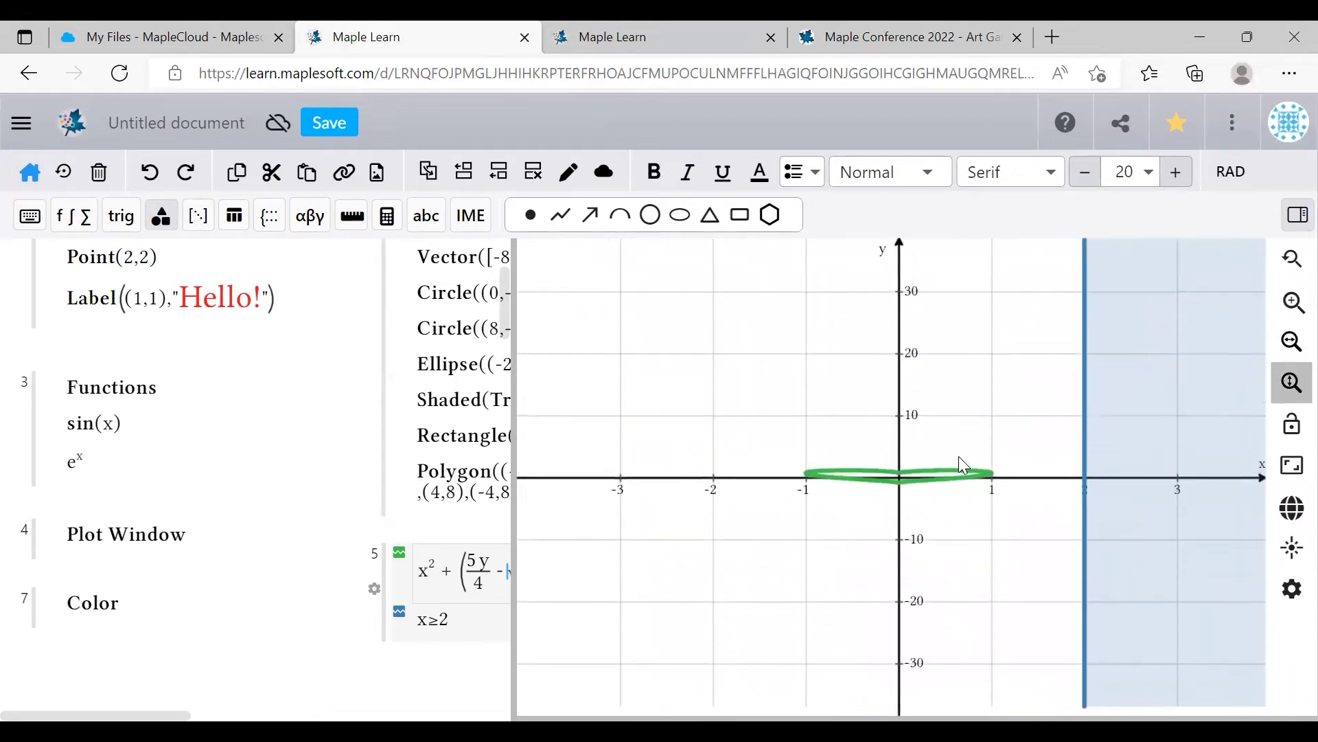
left_click(959, 456)
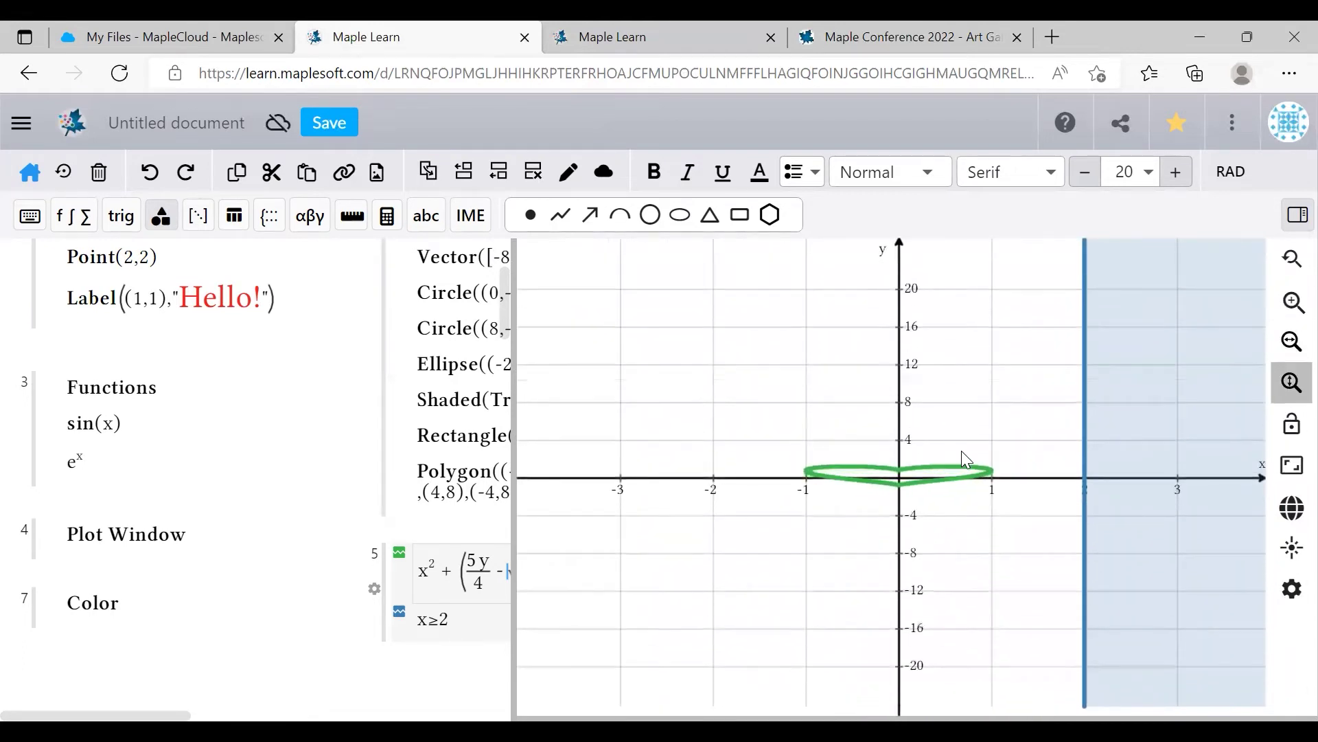
left_click(1291, 260)
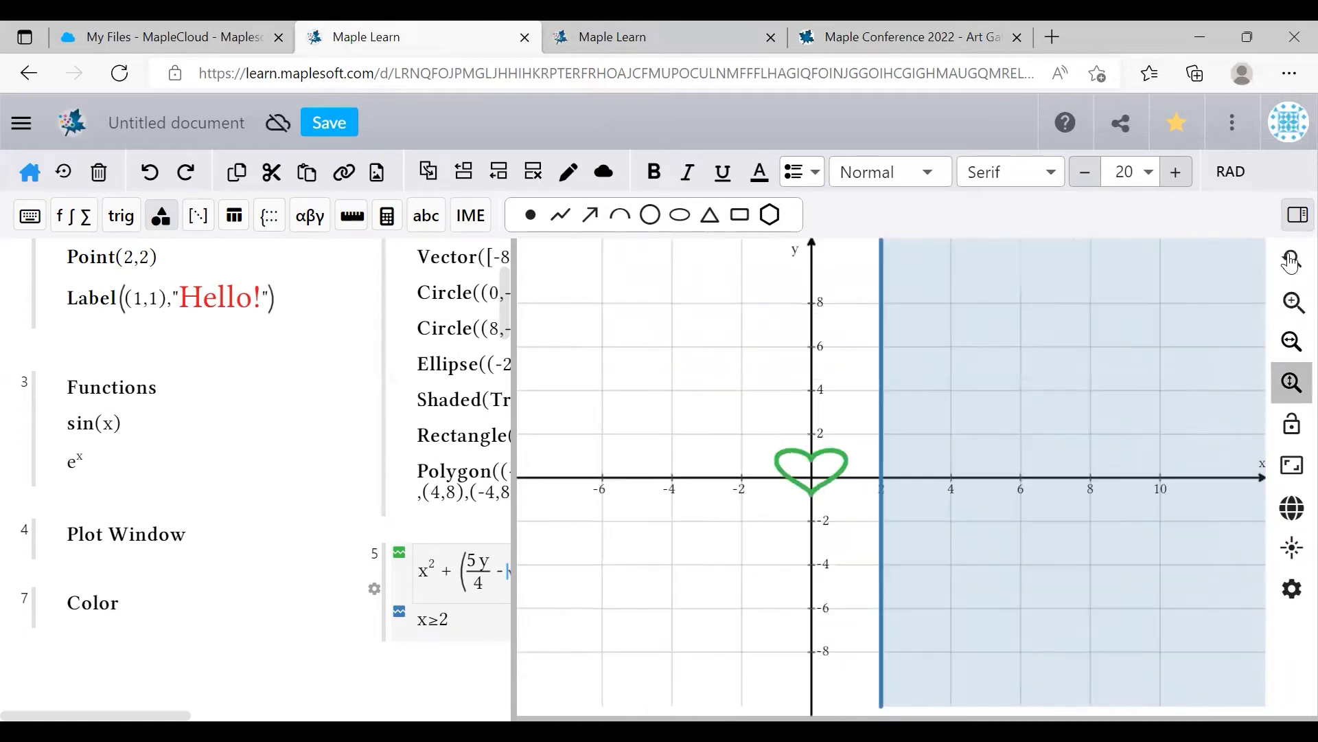
- Add x^2 on a new line below x≥2 in group 5 and lock the plot view
left_click(499, 614)
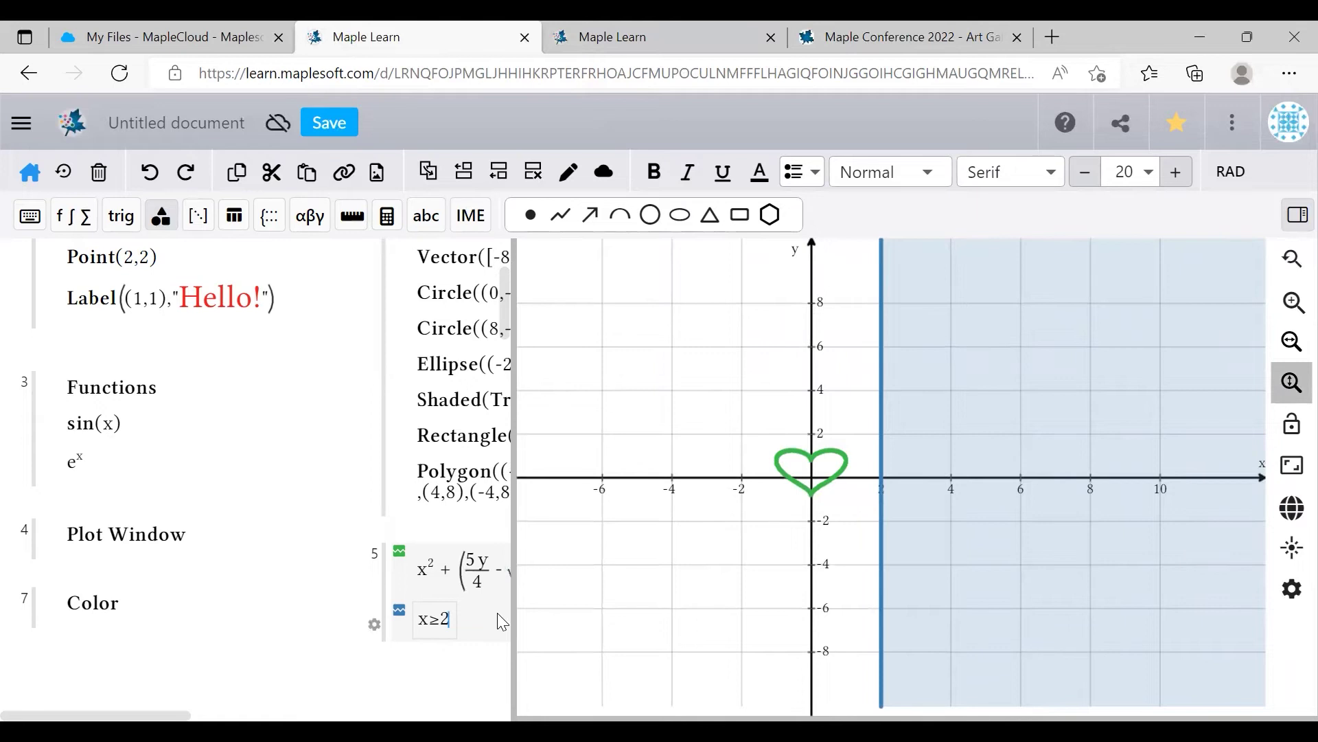
key("Return")
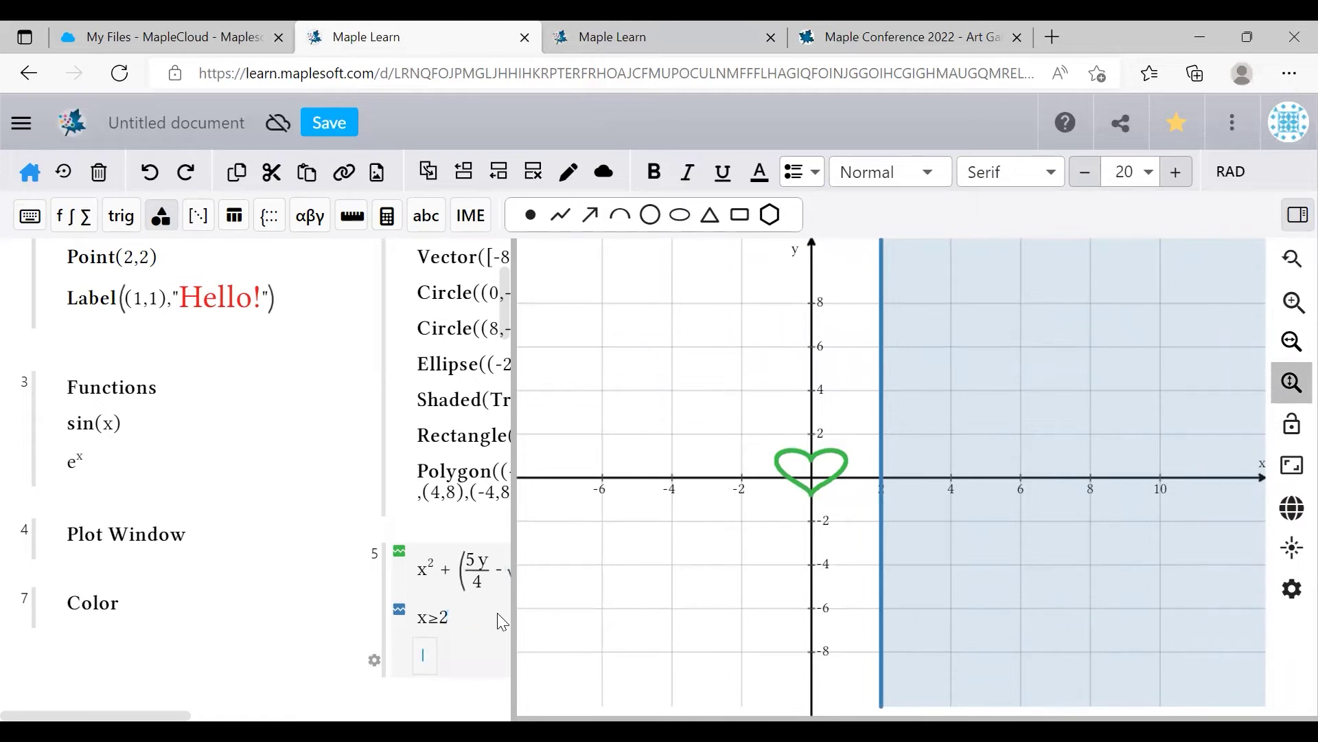
type("x^2")
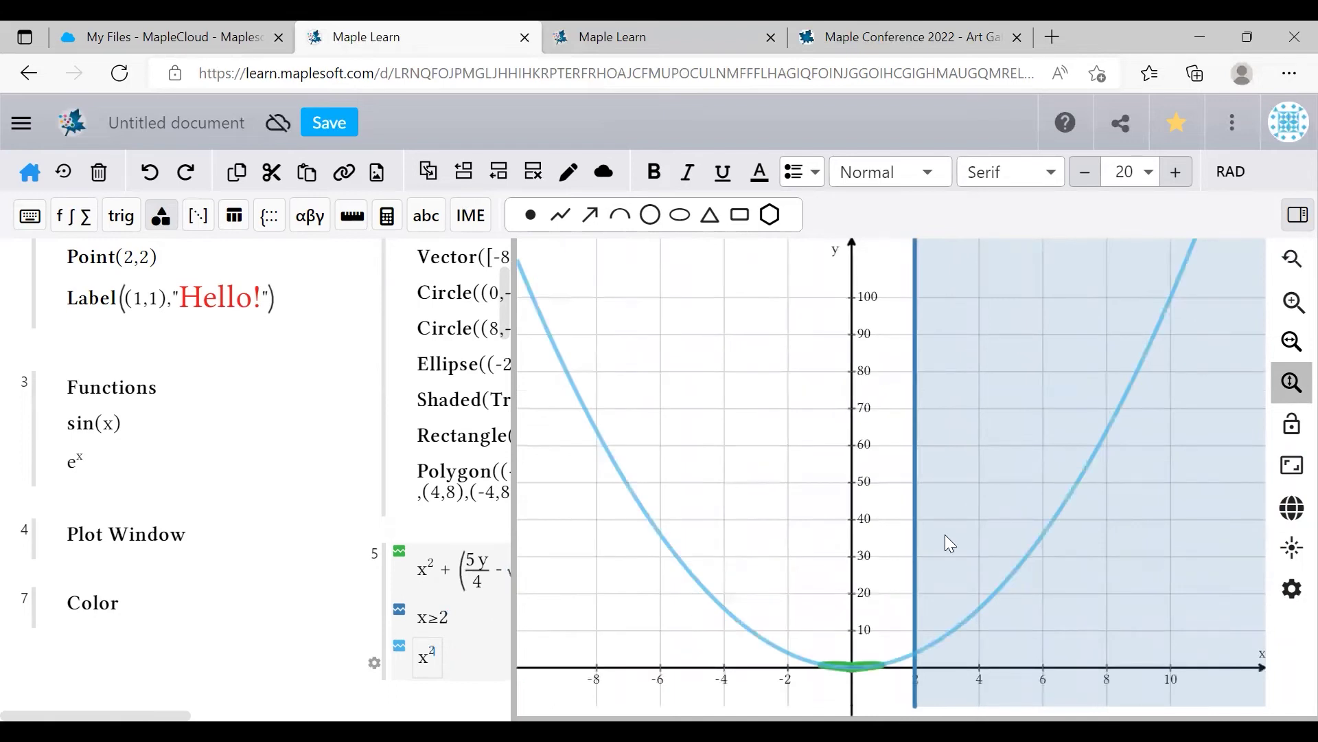
scroll(872, 522, "up", 10)
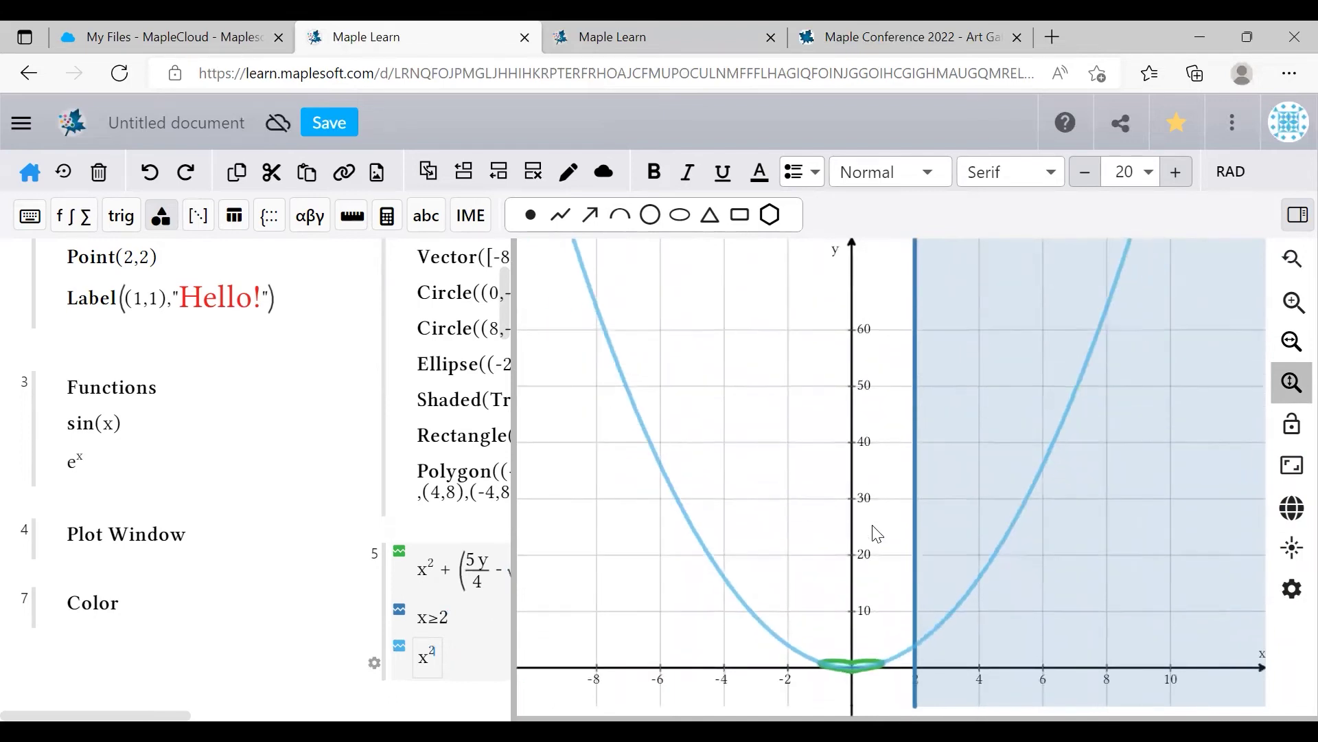
scroll(867, 508, "up", 3)
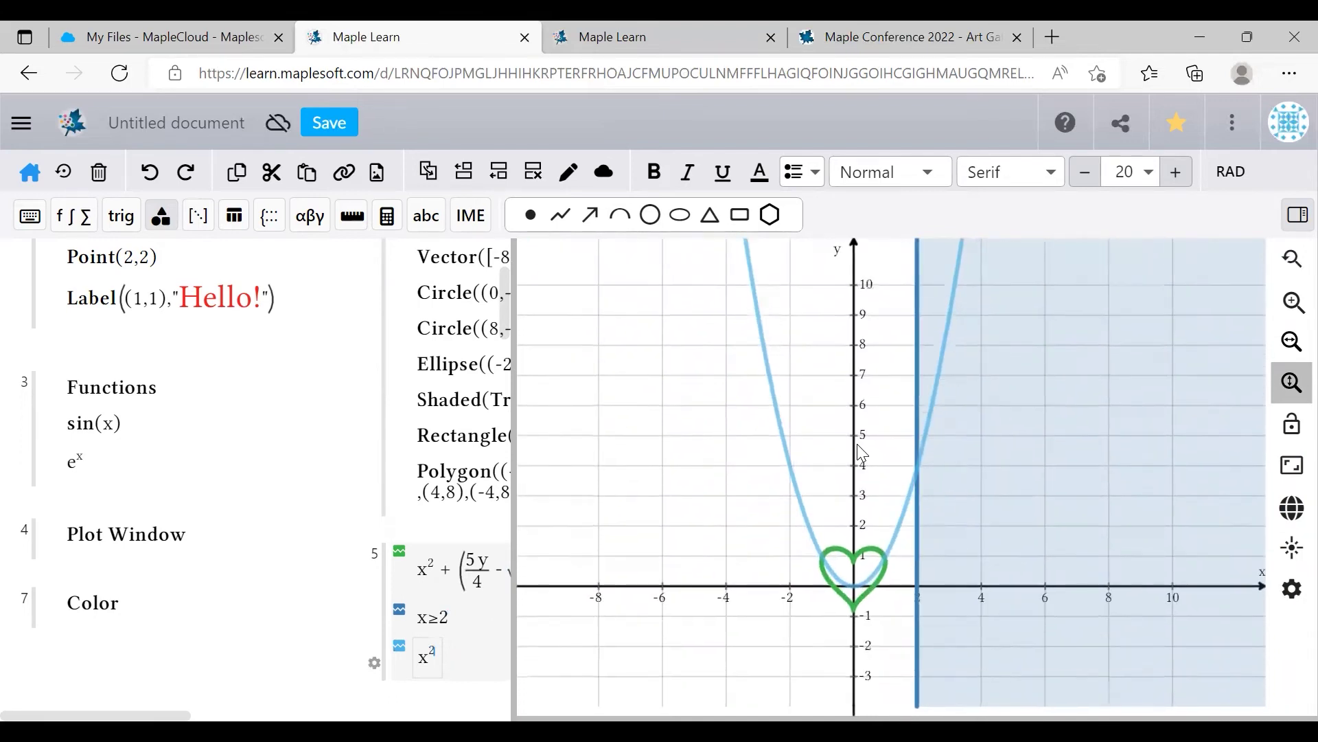
left_click(1293, 425)
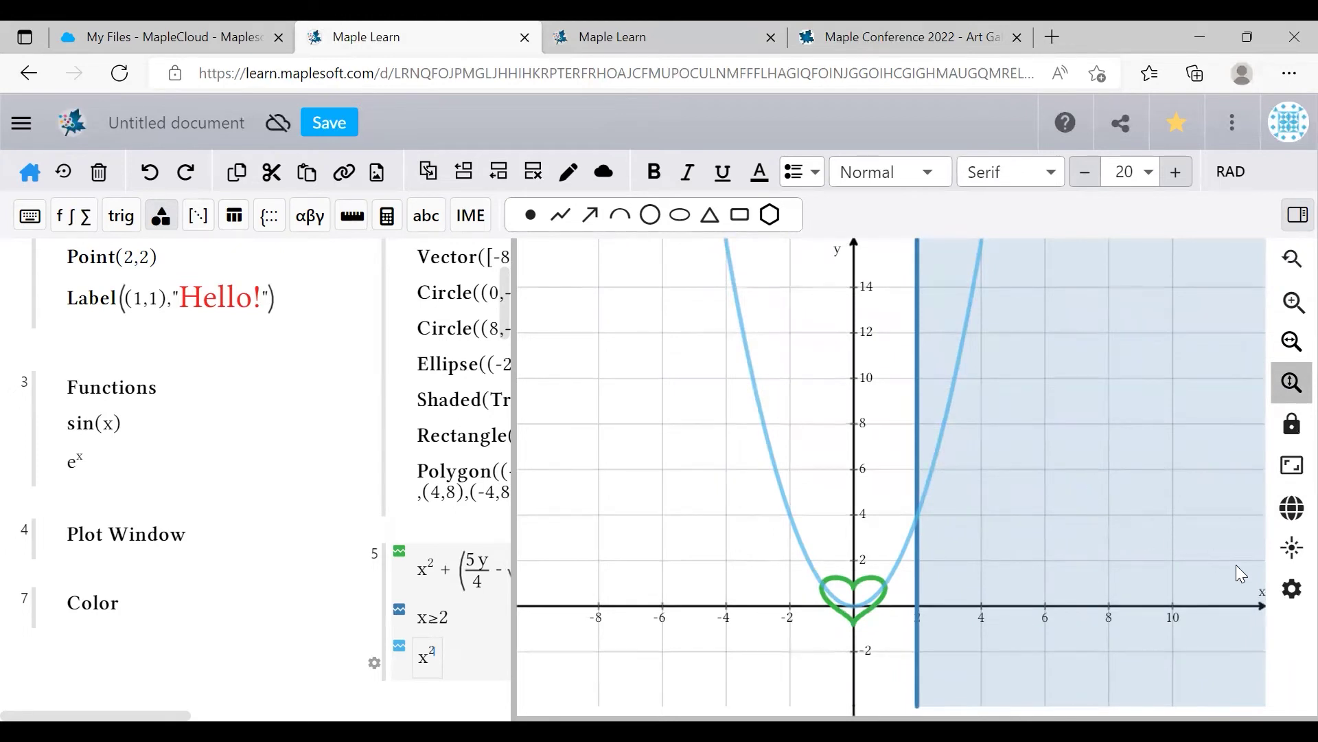
- Set the plot window to x from -5 to 5 and y from -5 to 5
left_click(1291, 589)
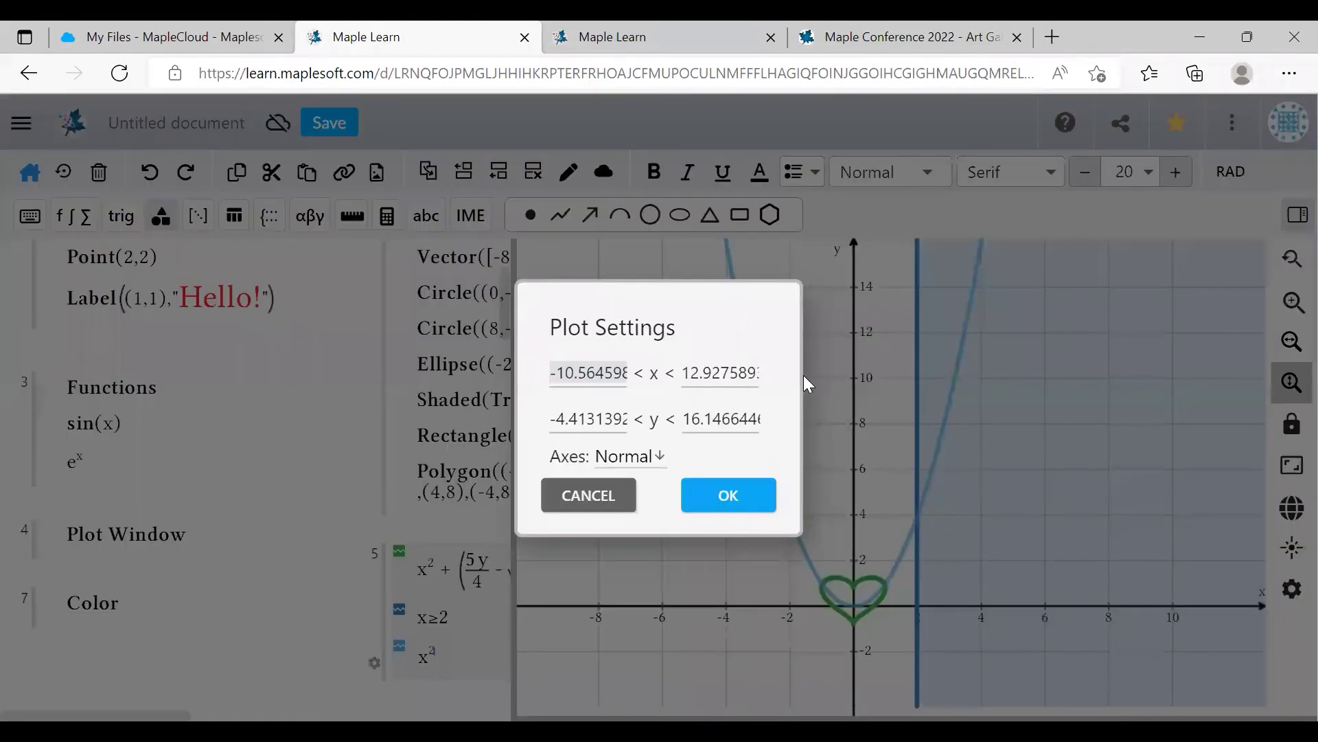
type("-5")
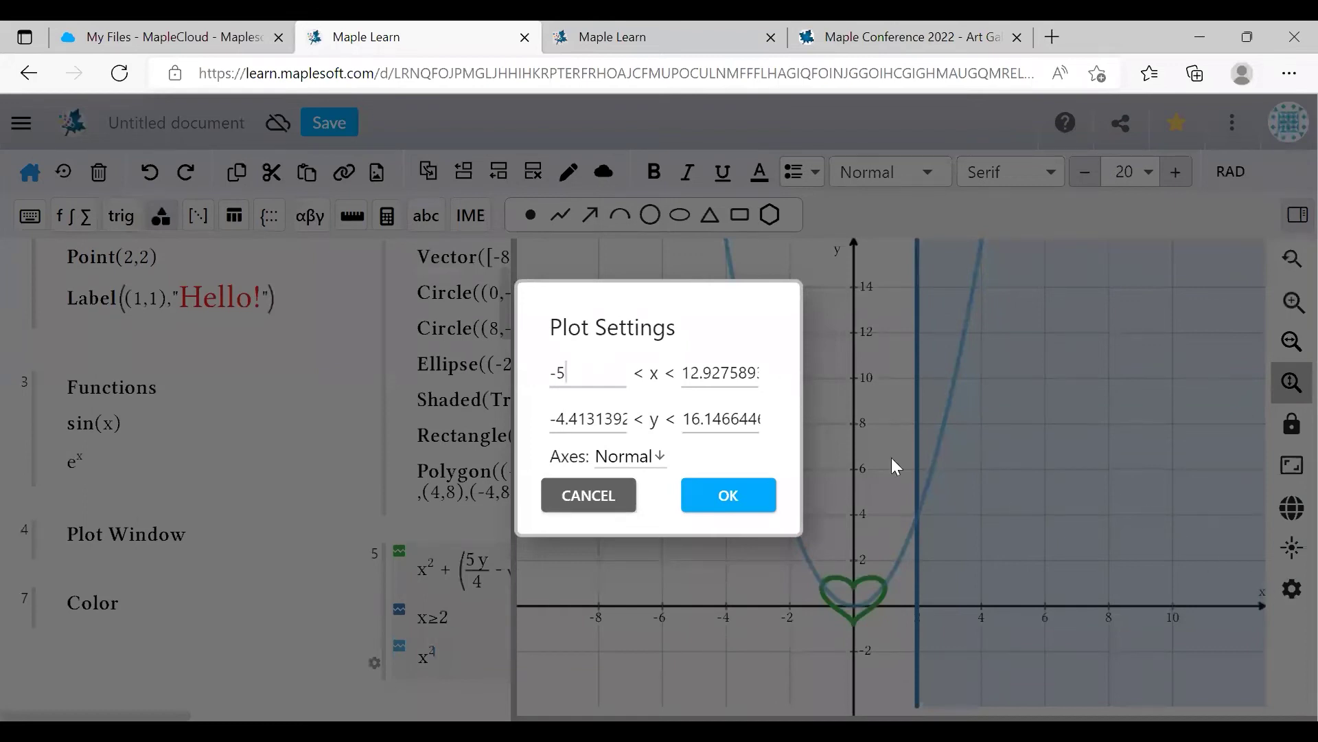
left_click(700, 389)
type("5")
left_click(597, 419)
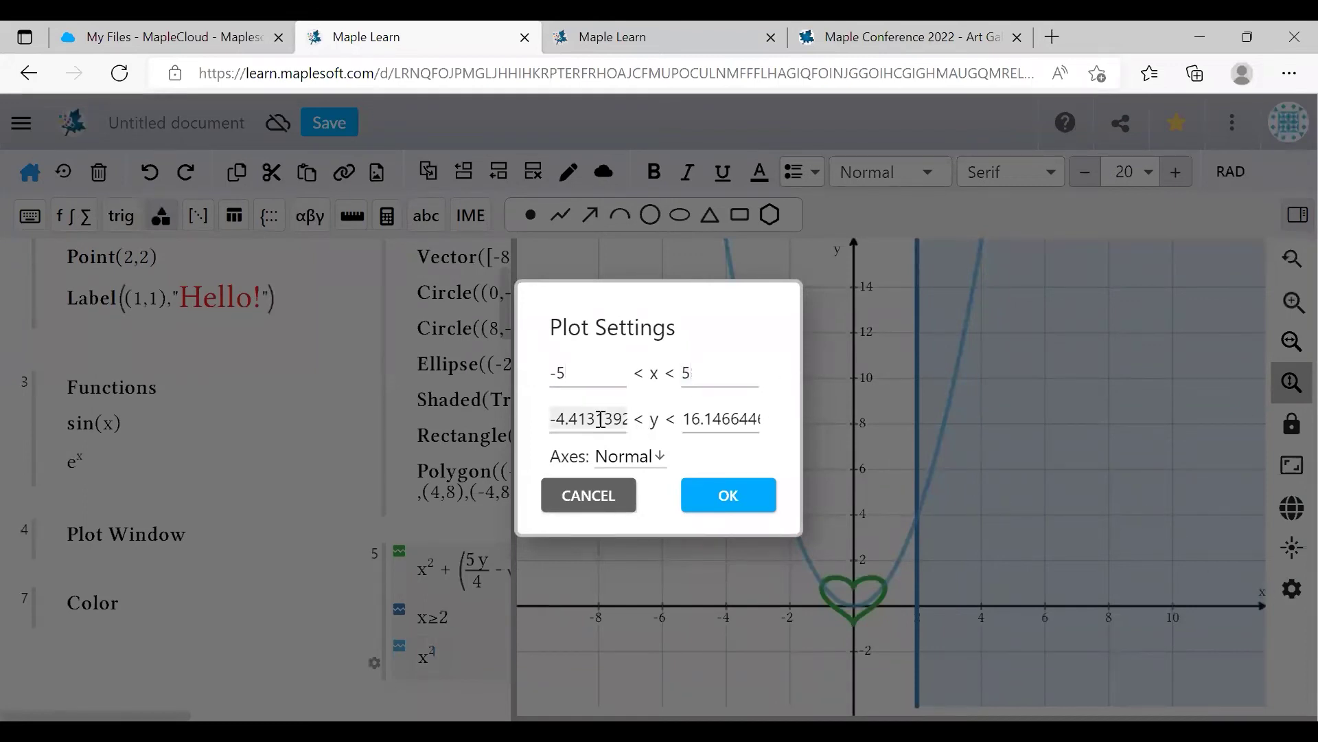
type("-5")
left_click(707, 419)
type("5")
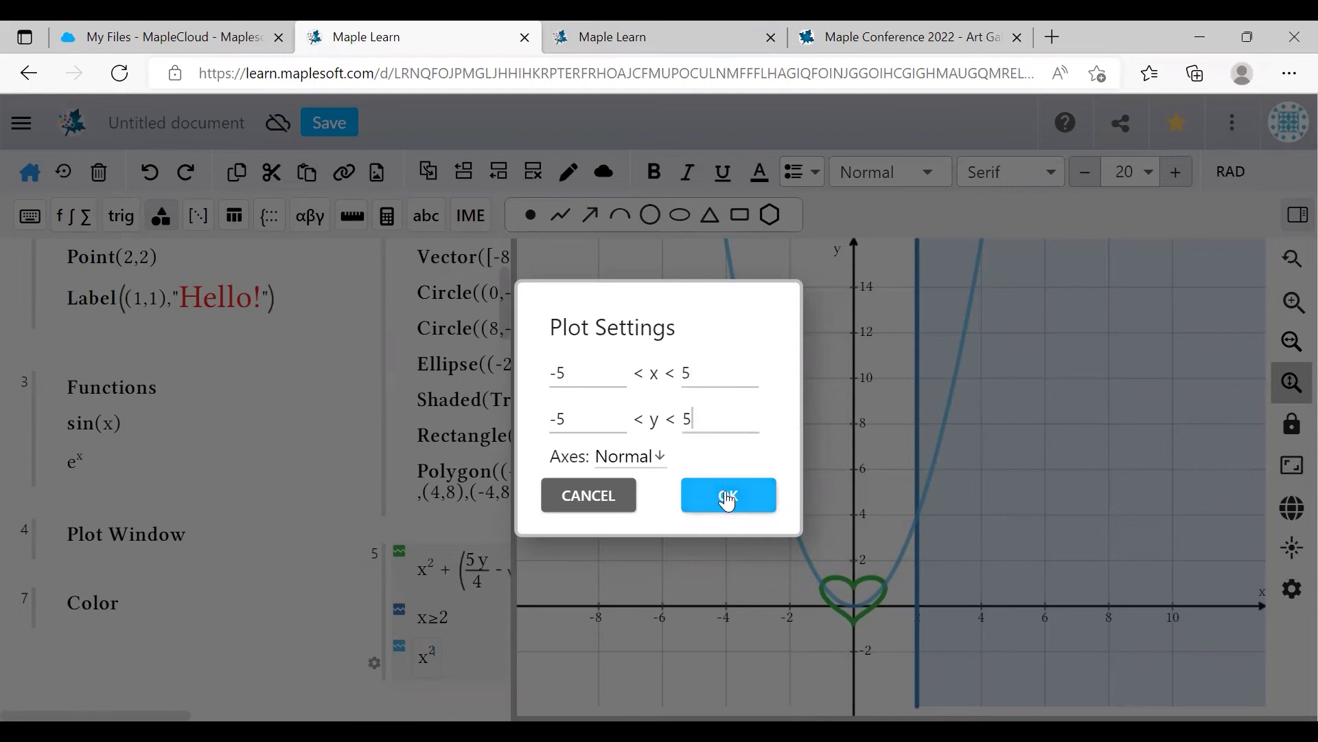
left_click(726, 495)
- Change the plot axes style to Boxed
left_click(1290, 588)
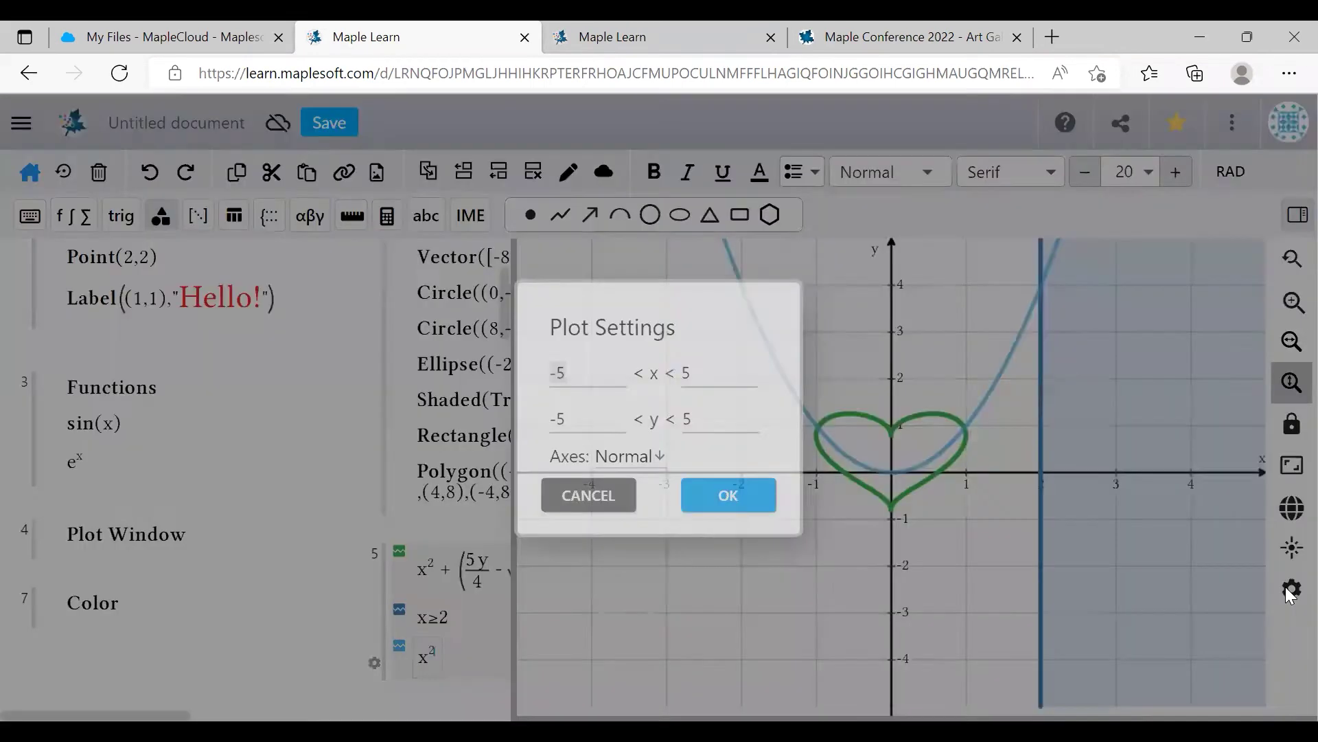
left_click(649, 457)
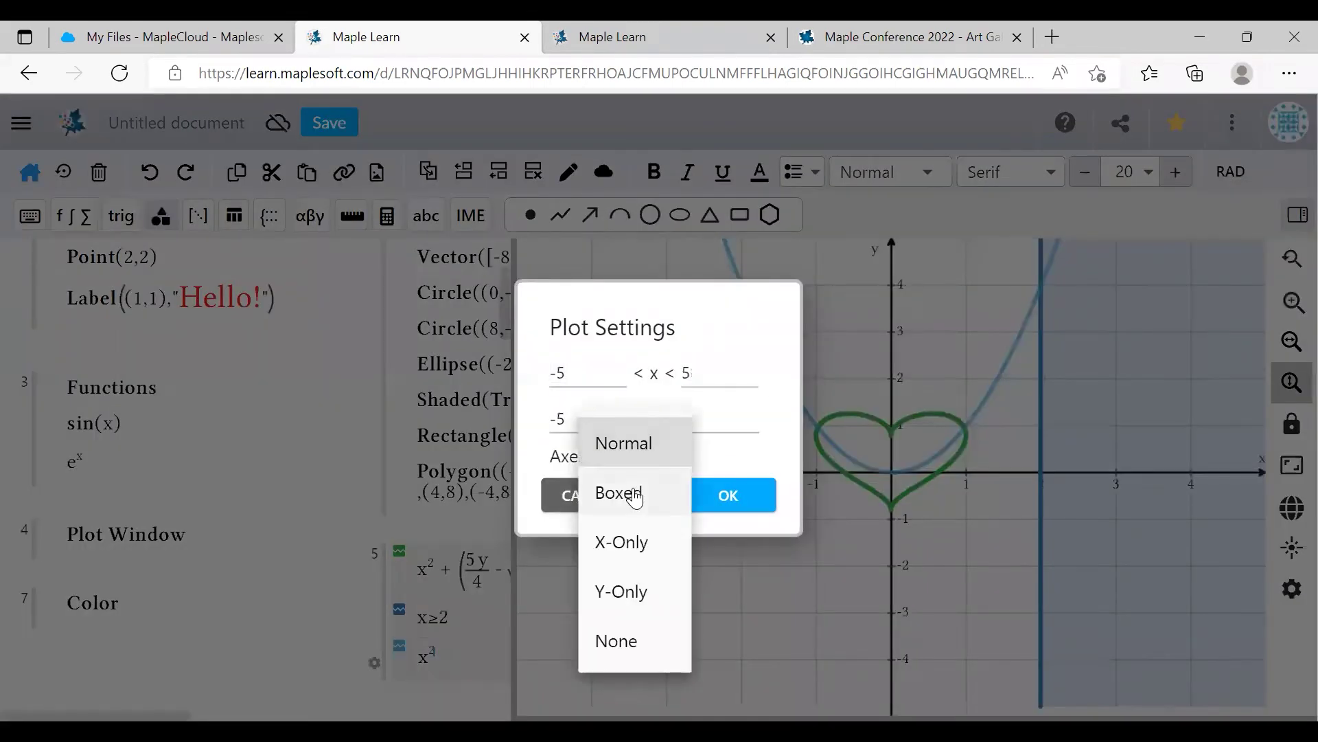
left_click(630, 491)
left_click(770, 493)
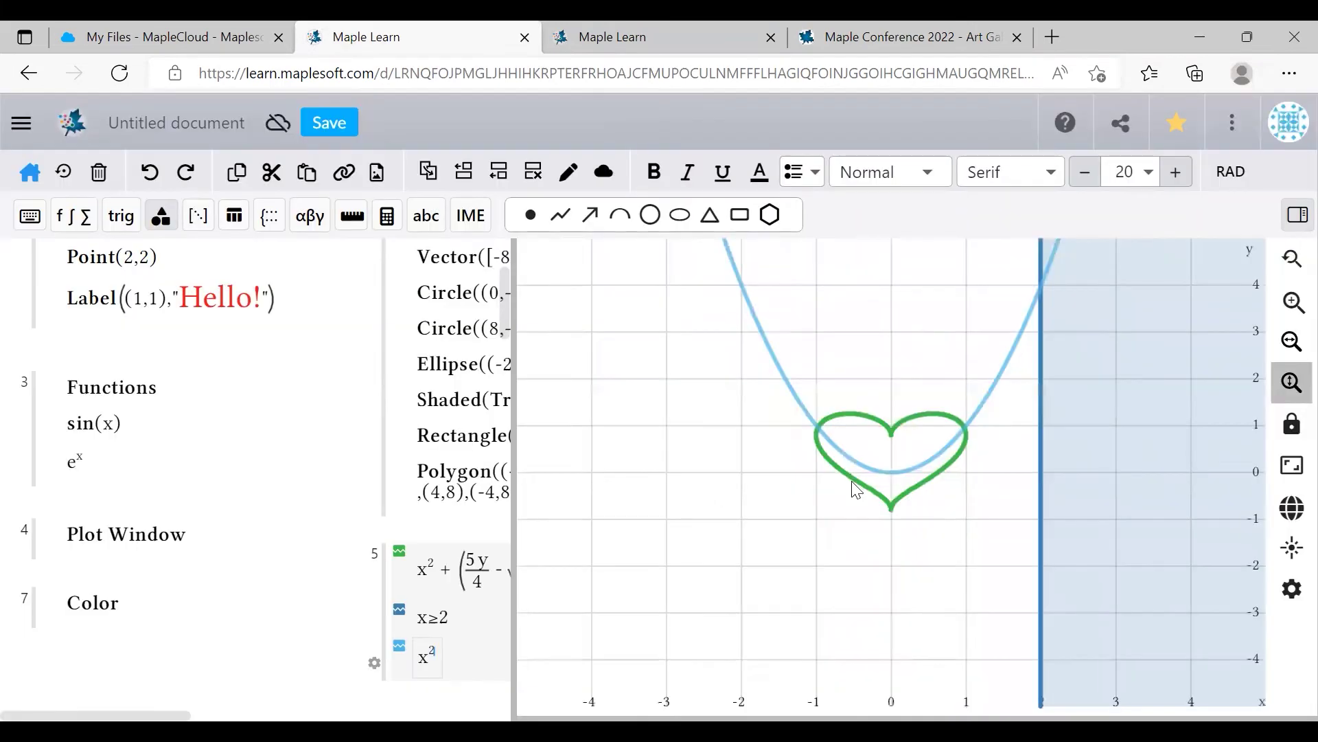
- Try the X-Only and Y-Only axes styles, then apply None to hide the axes
left_click(1284, 594)
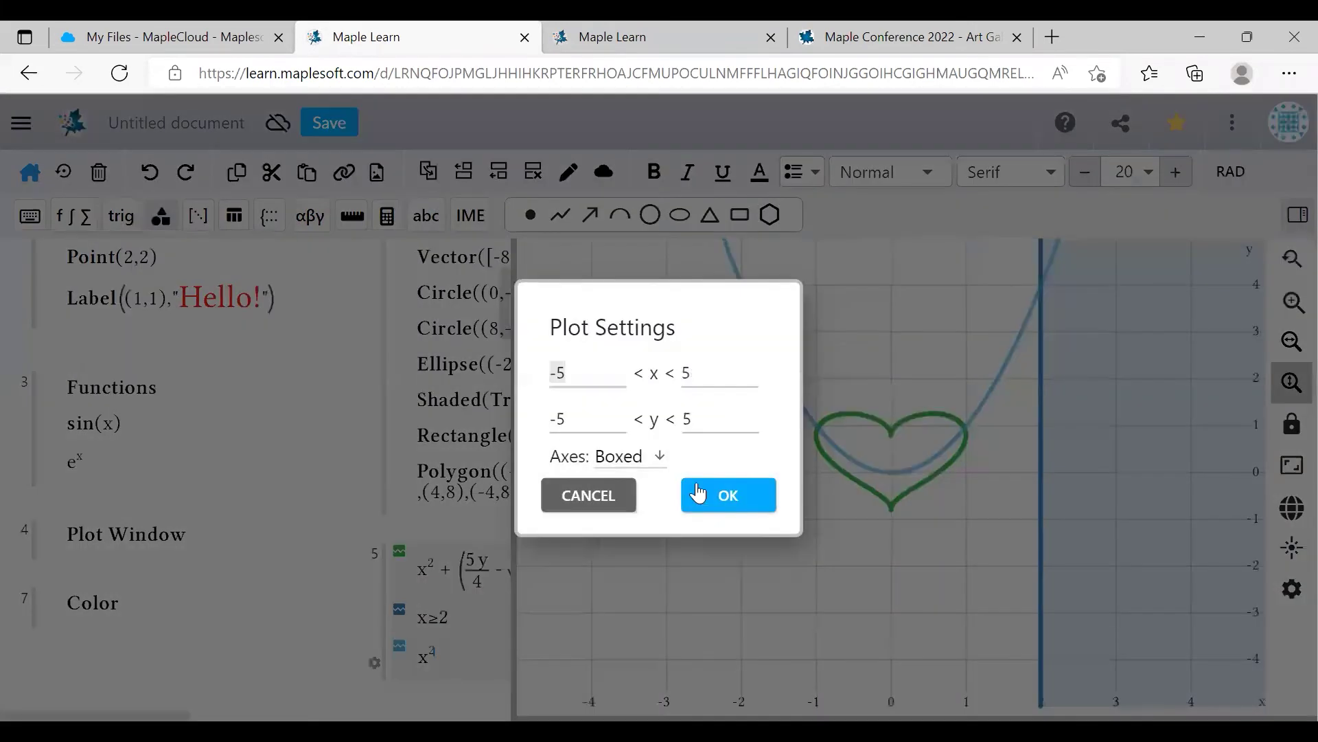
left_click(637, 460)
left_click(643, 508)
left_click(652, 457)
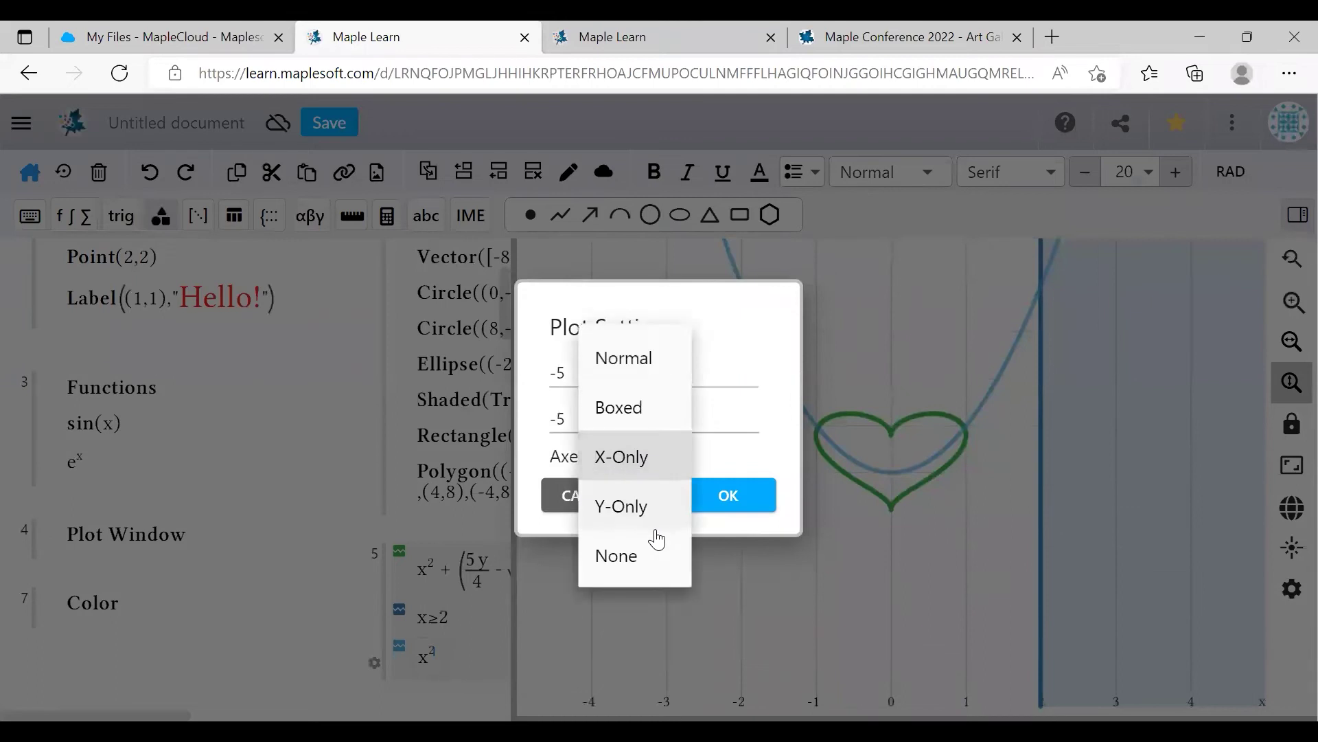
left_click(658, 522)
left_click(649, 459)
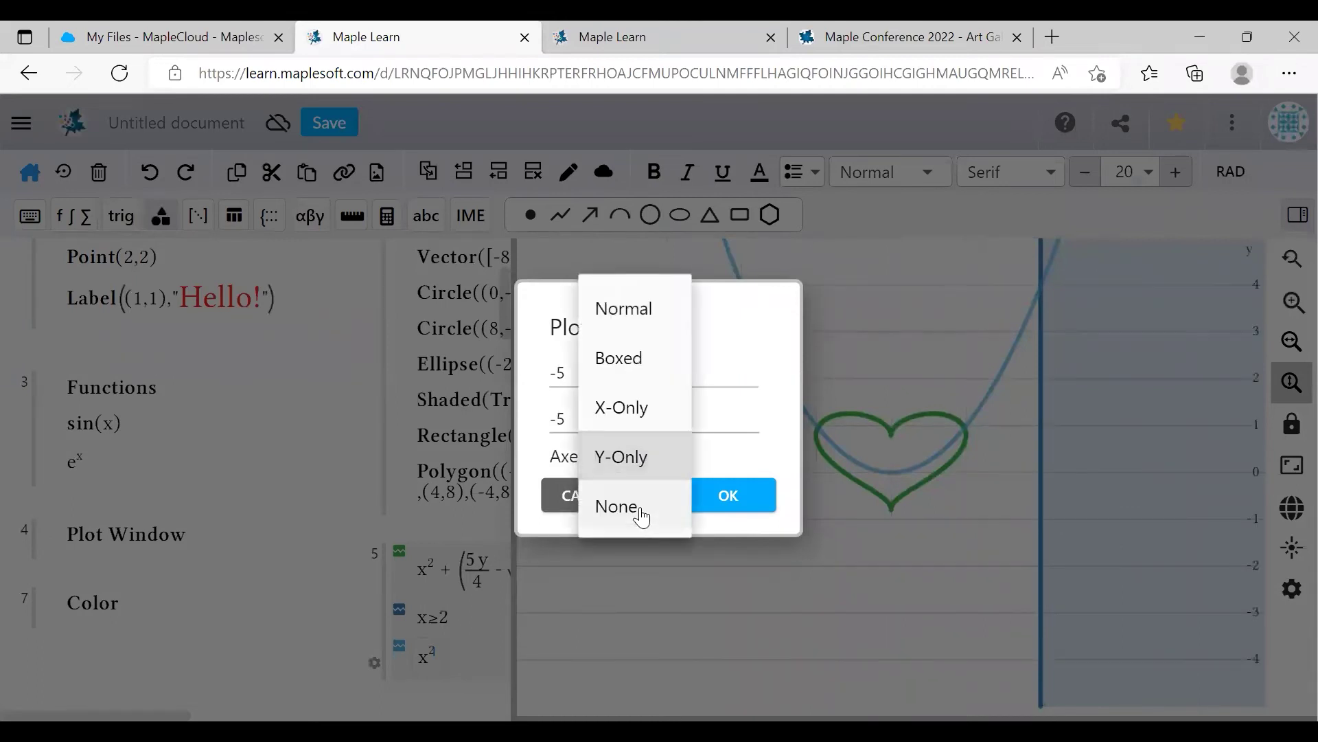
left_click(638, 510)
left_click(721, 500)
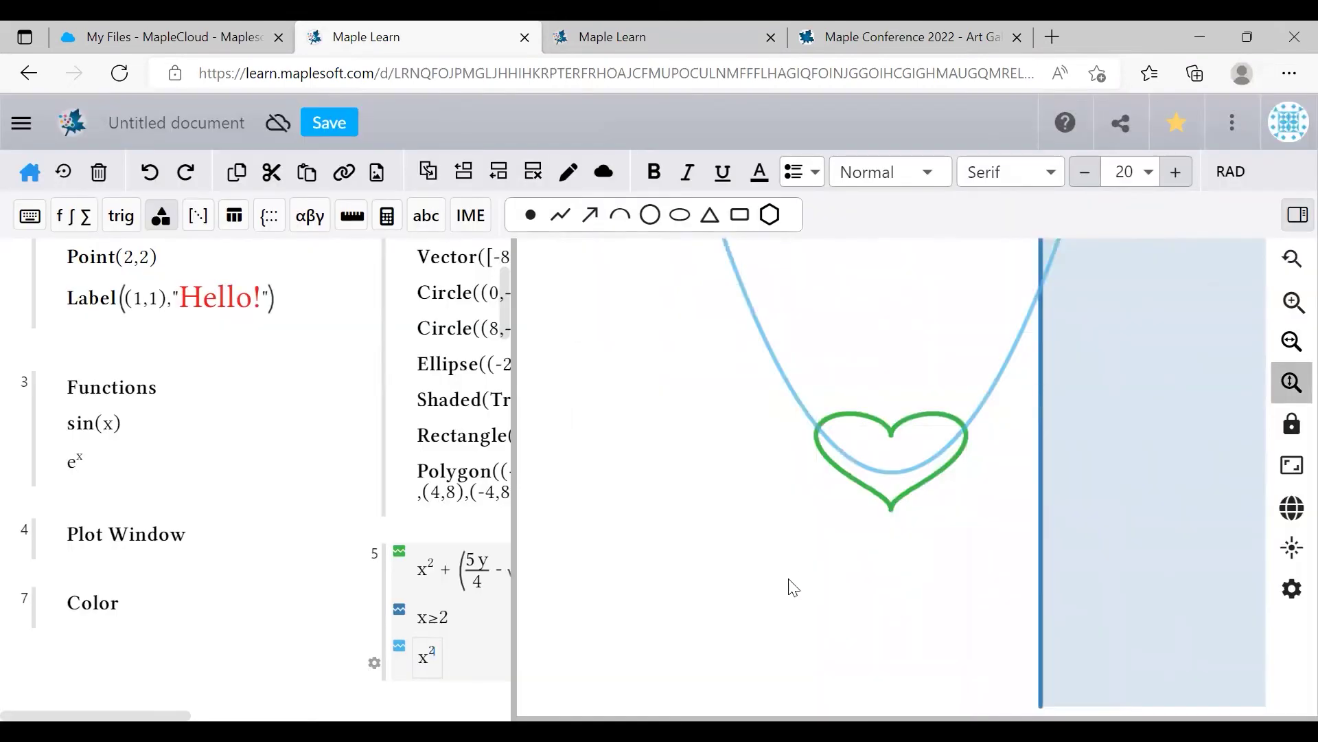
- Restore the Normal axes style and close Plot Settings
left_click(1291, 589)
left_click(661, 456)
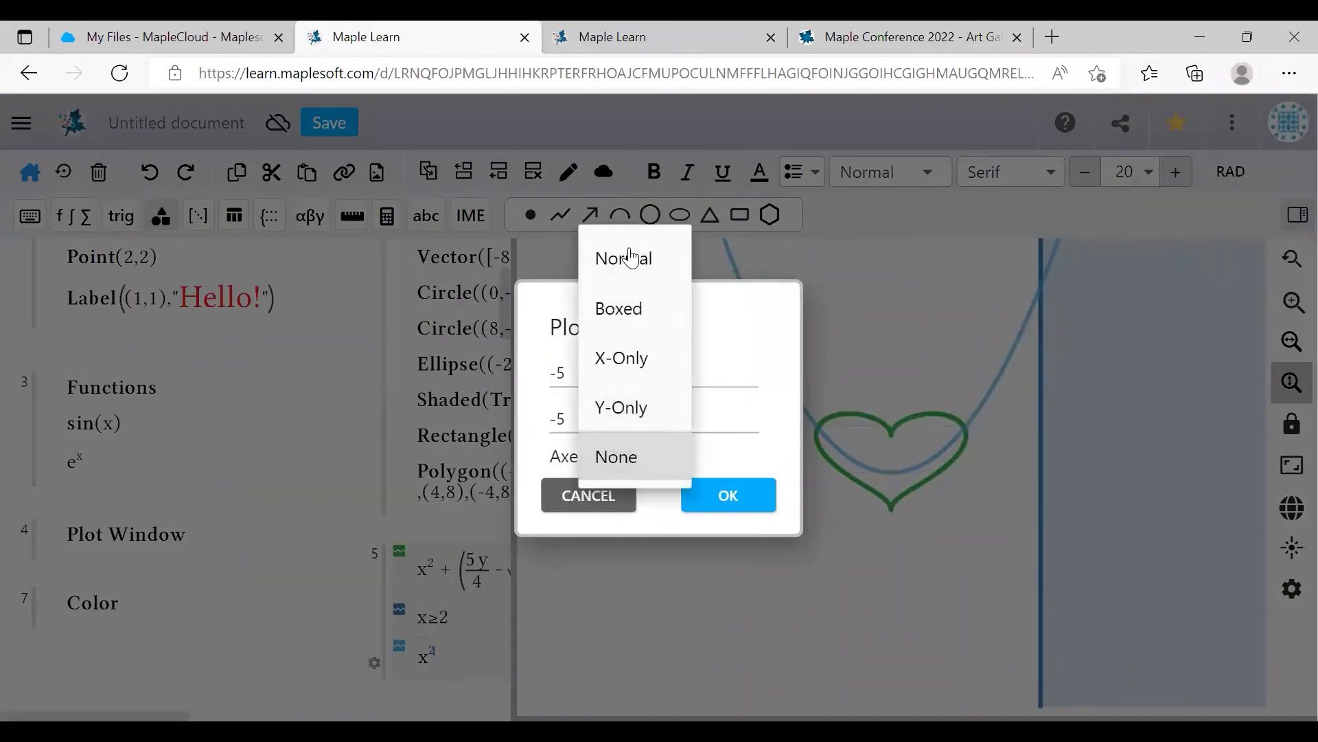
left_click(726, 494)
left_click(726, 495)
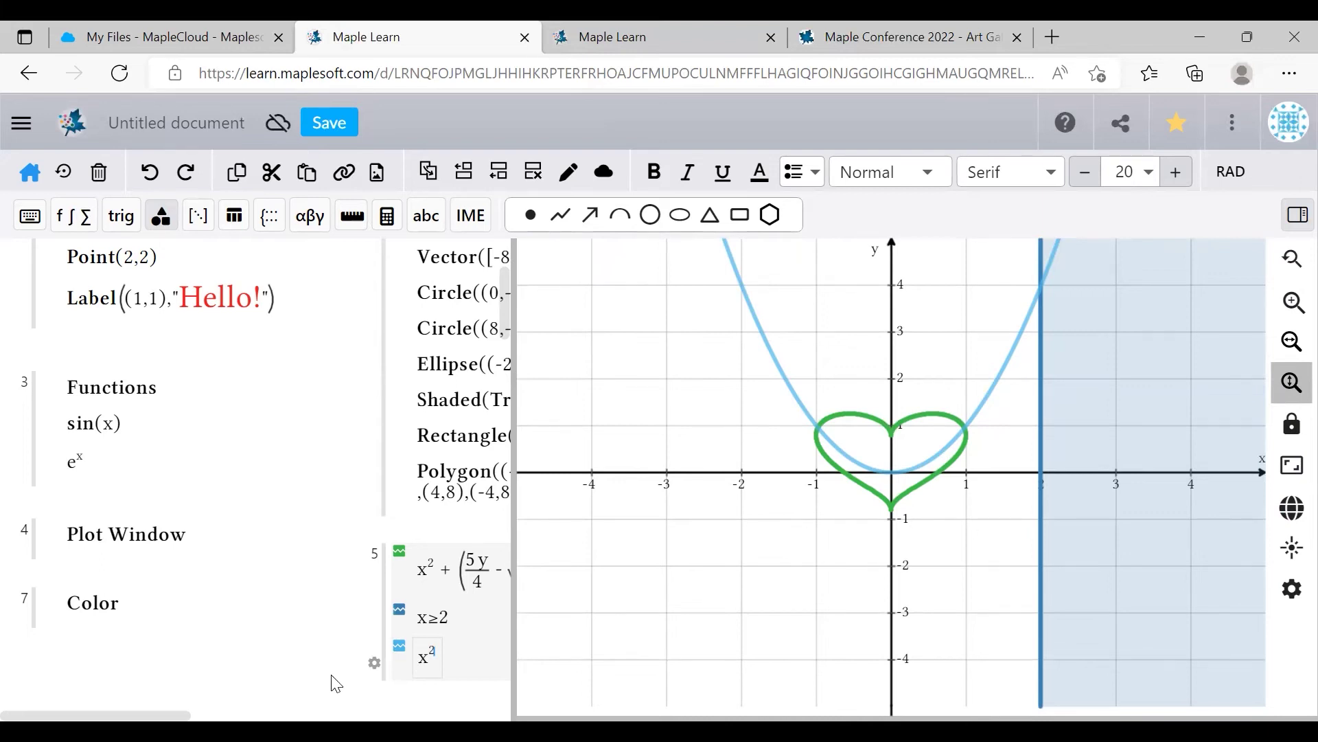
- Activate the geometry face drawing group so its plot is displayed
left_click(99, 605)
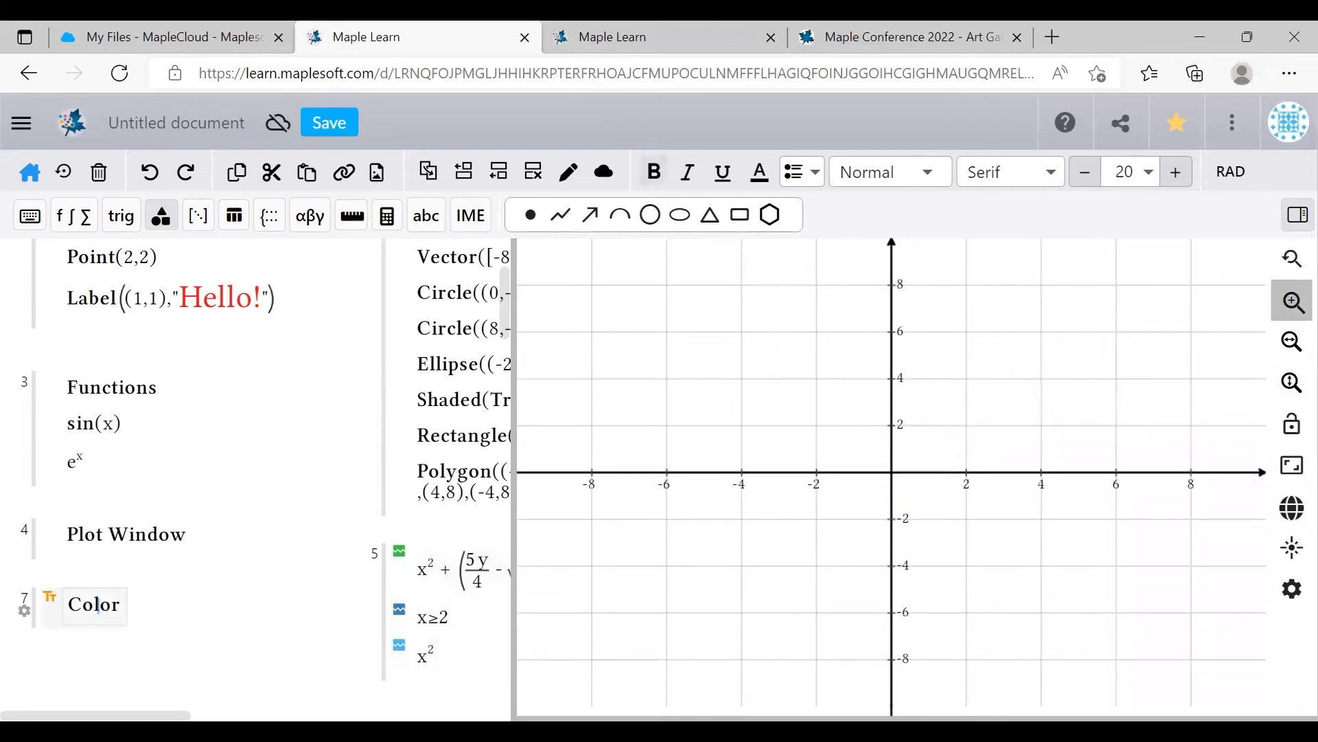
scroll(99, 606, "right", 5)
left_click(263, 592)
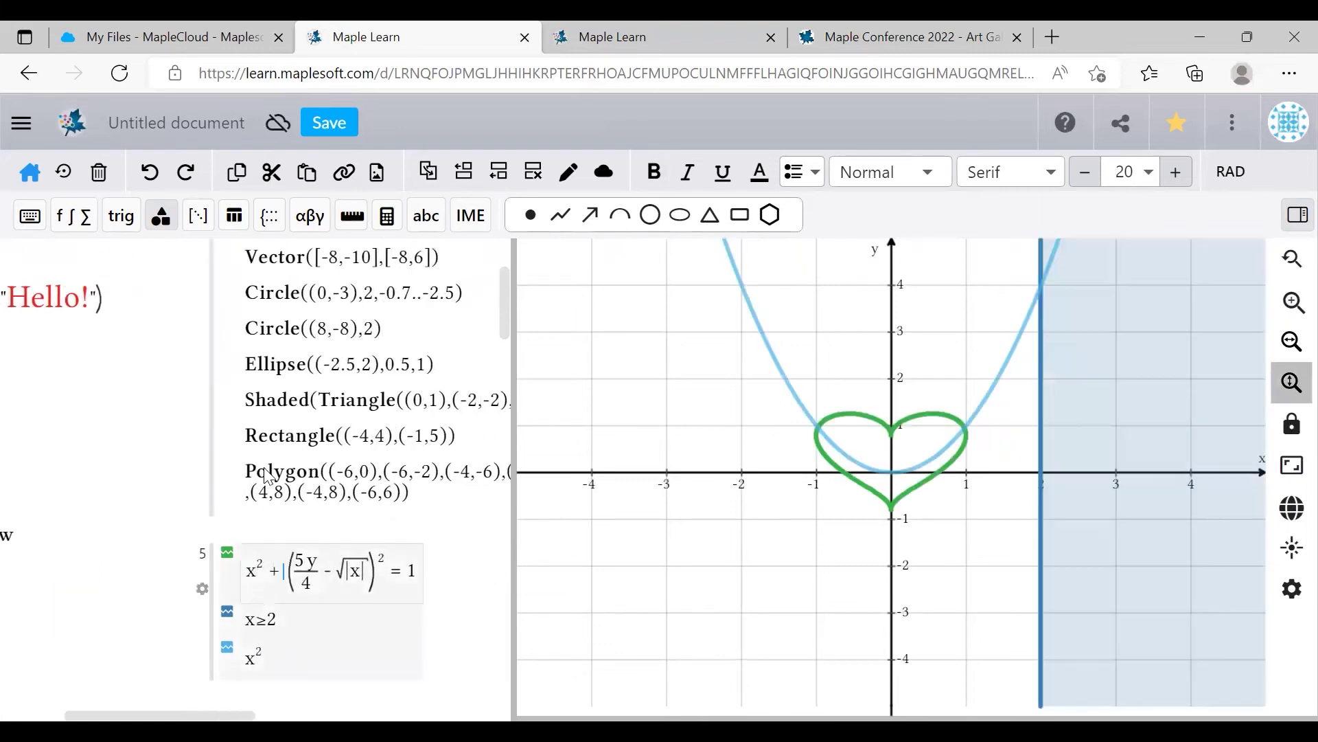
left_click(268, 473)
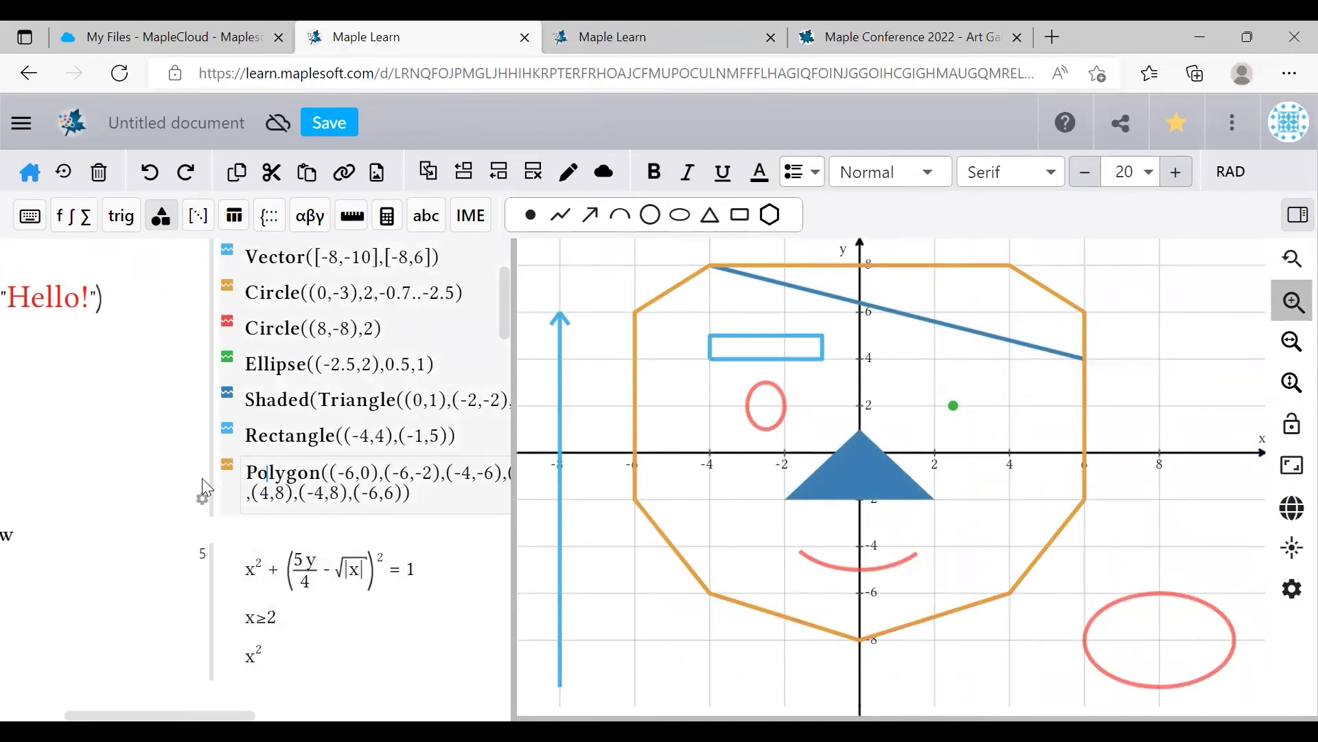
- Colour the Polygon outline a bright saturated green
left_click(229, 468)
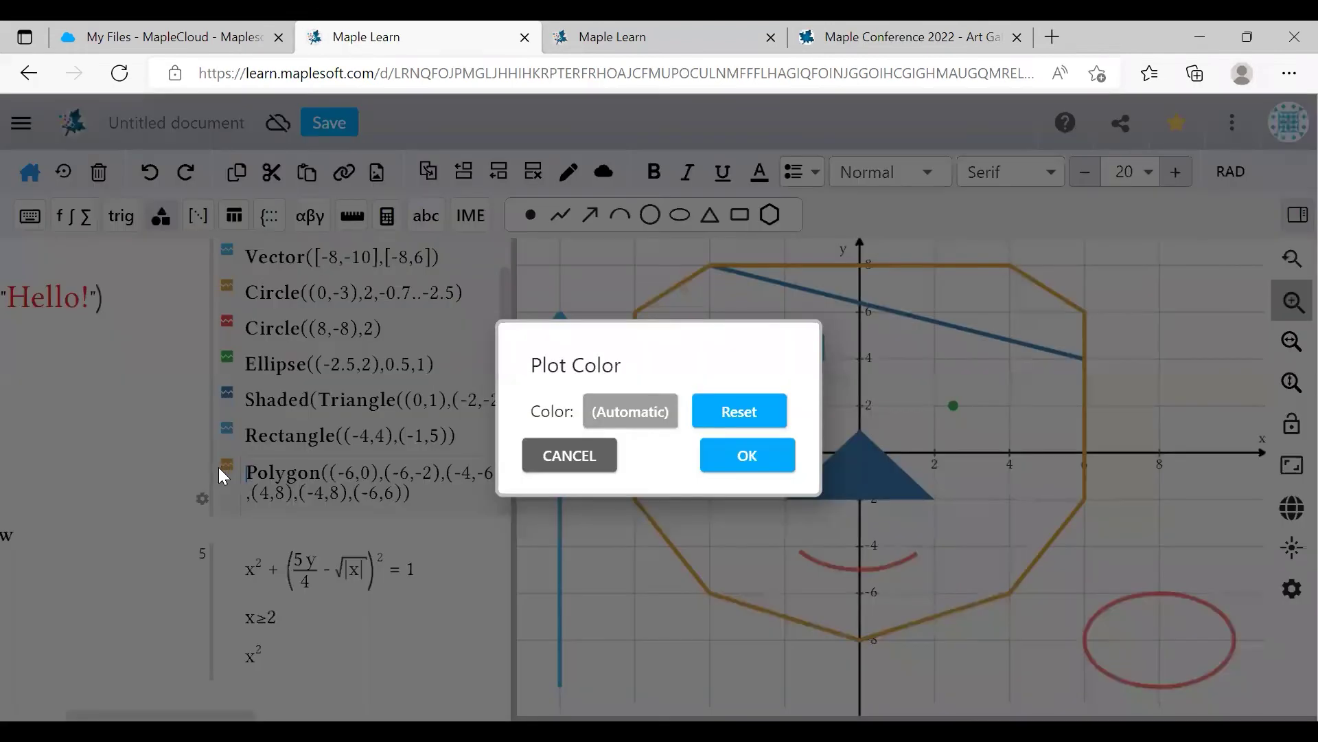
left_click(618, 414)
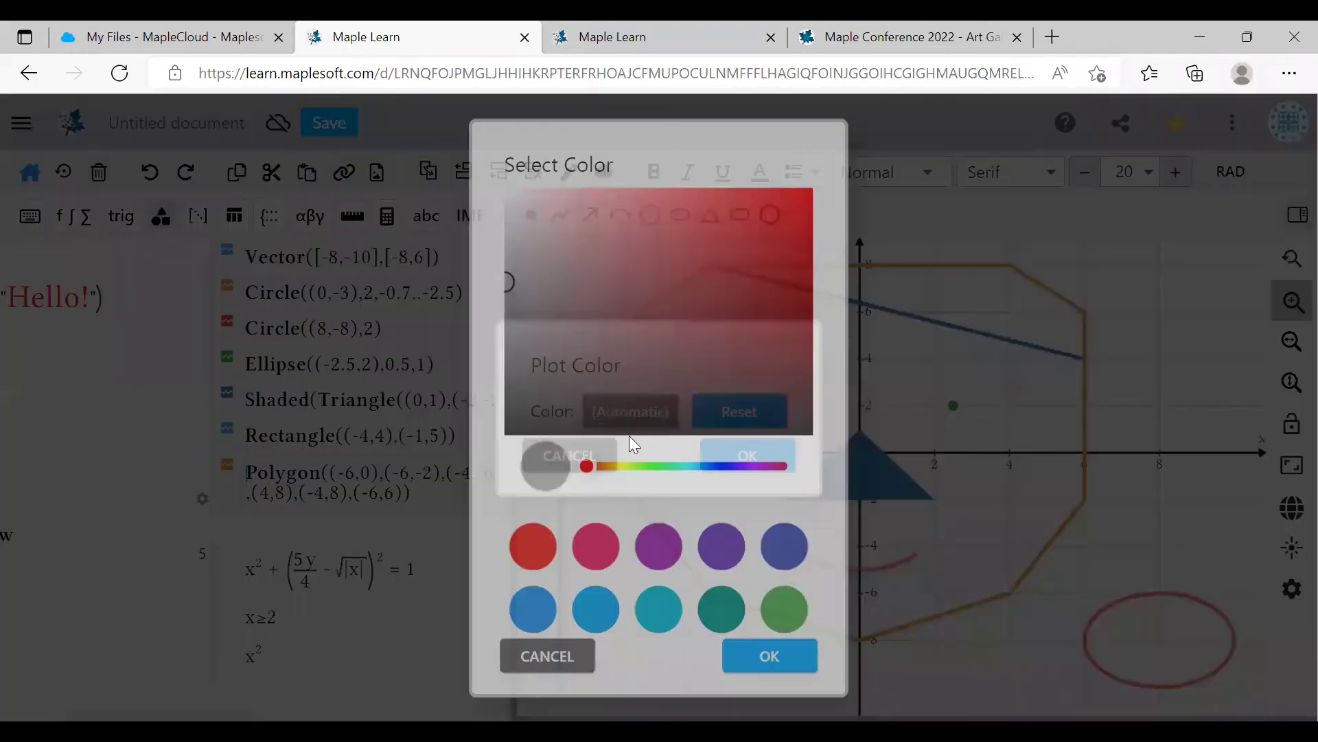
scroll(644, 528, "down", 3)
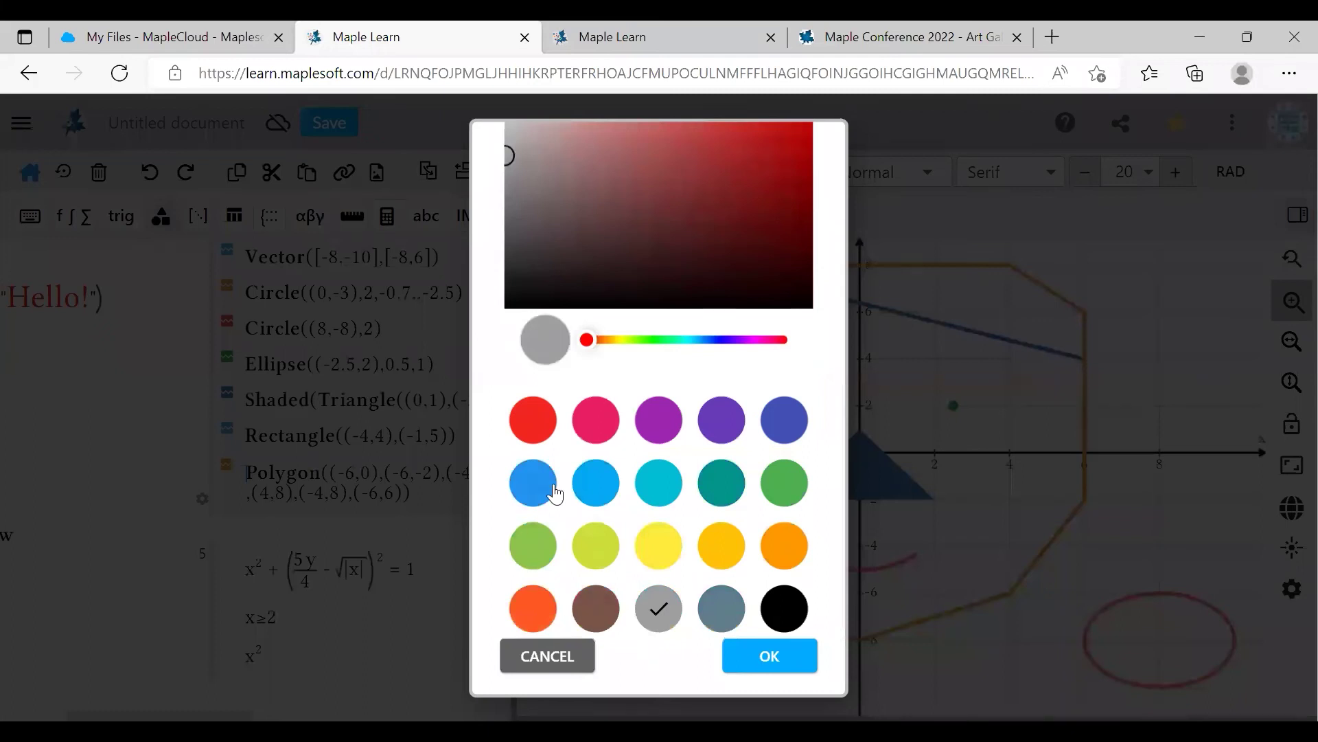
scroll(767, 489, "up", 3)
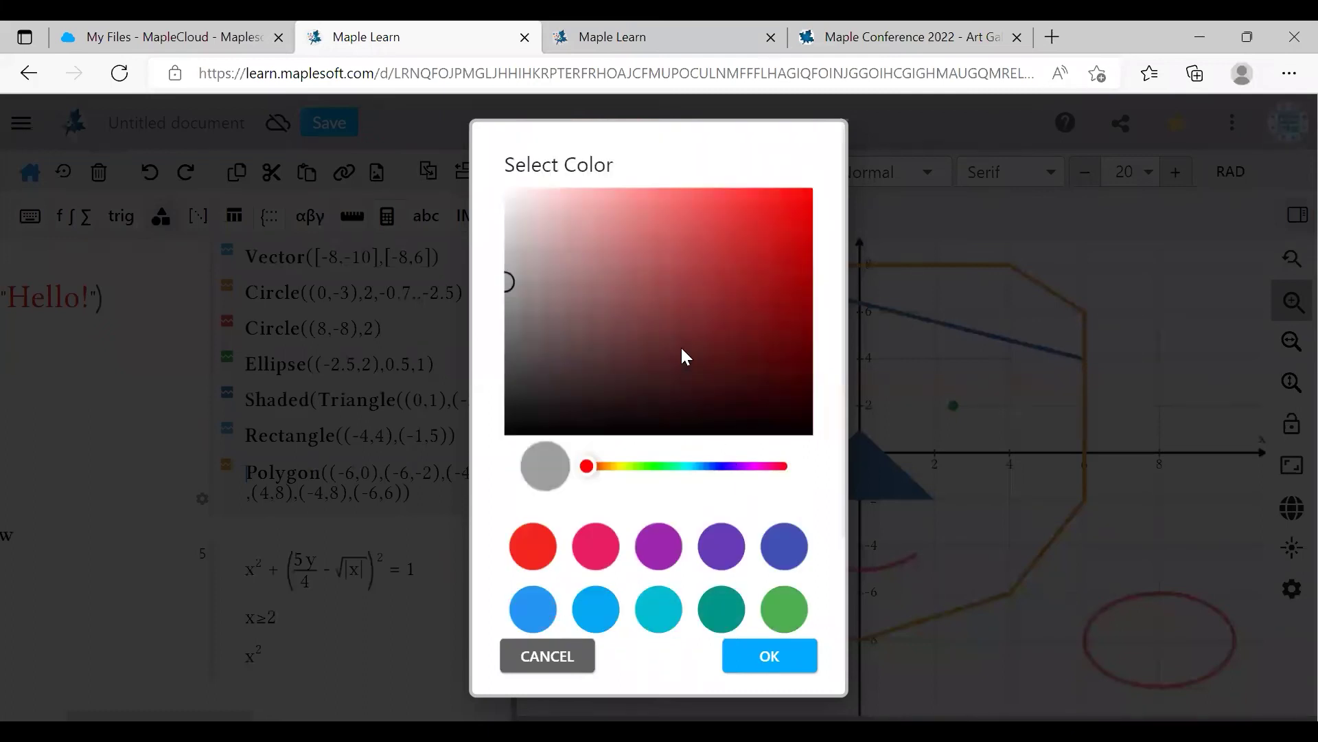
left_click(718, 336)
left_click(694, 291)
left_click(706, 306)
left_click(651, 466)
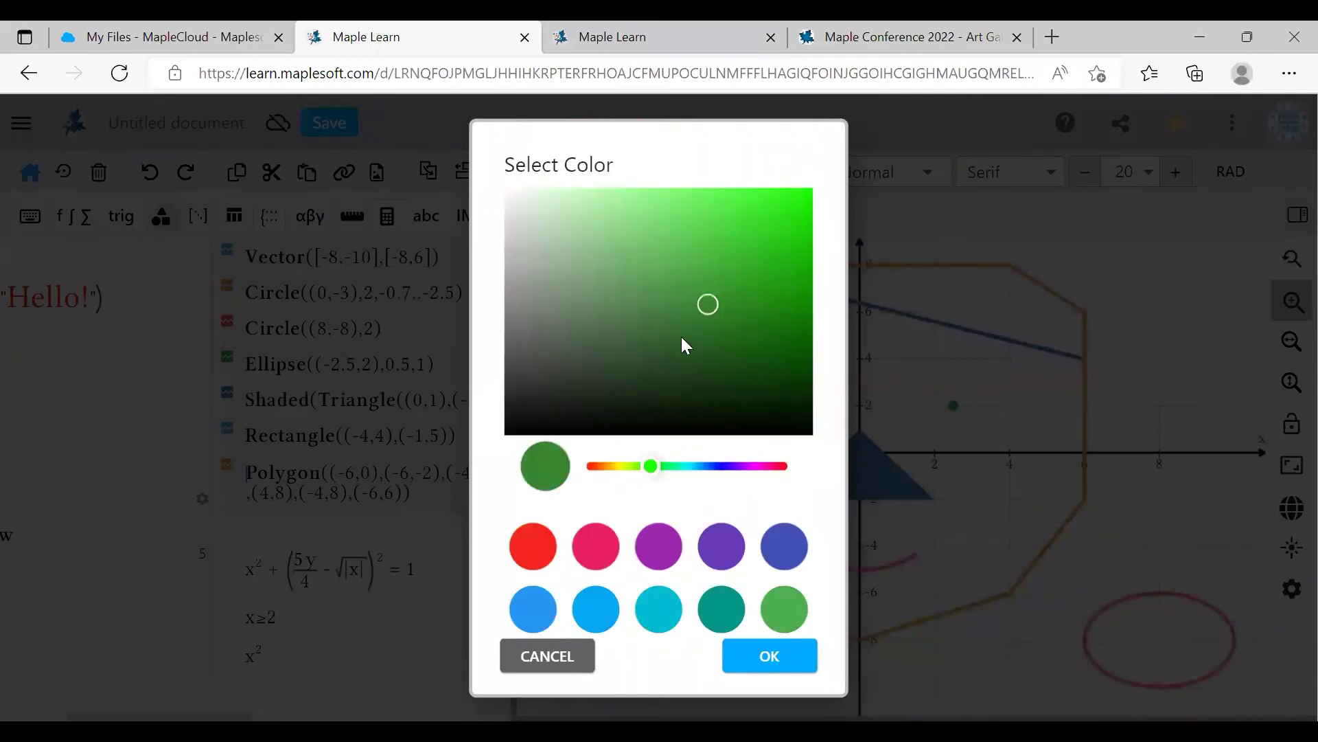
mouse_move(686, 345)
left_mouse_down()
mouse_move(697, 315)
mouse_move(830, 188)
left_mouse_up()
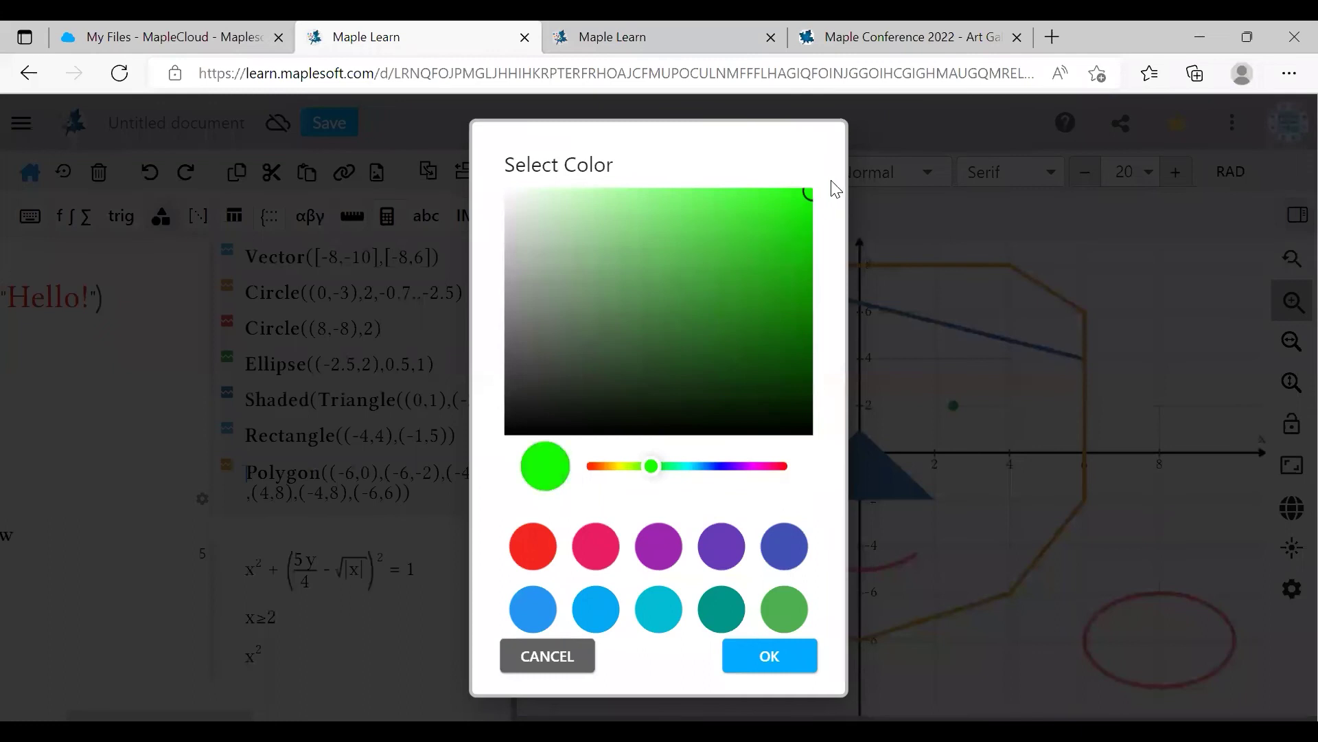
left_click(776, 659)
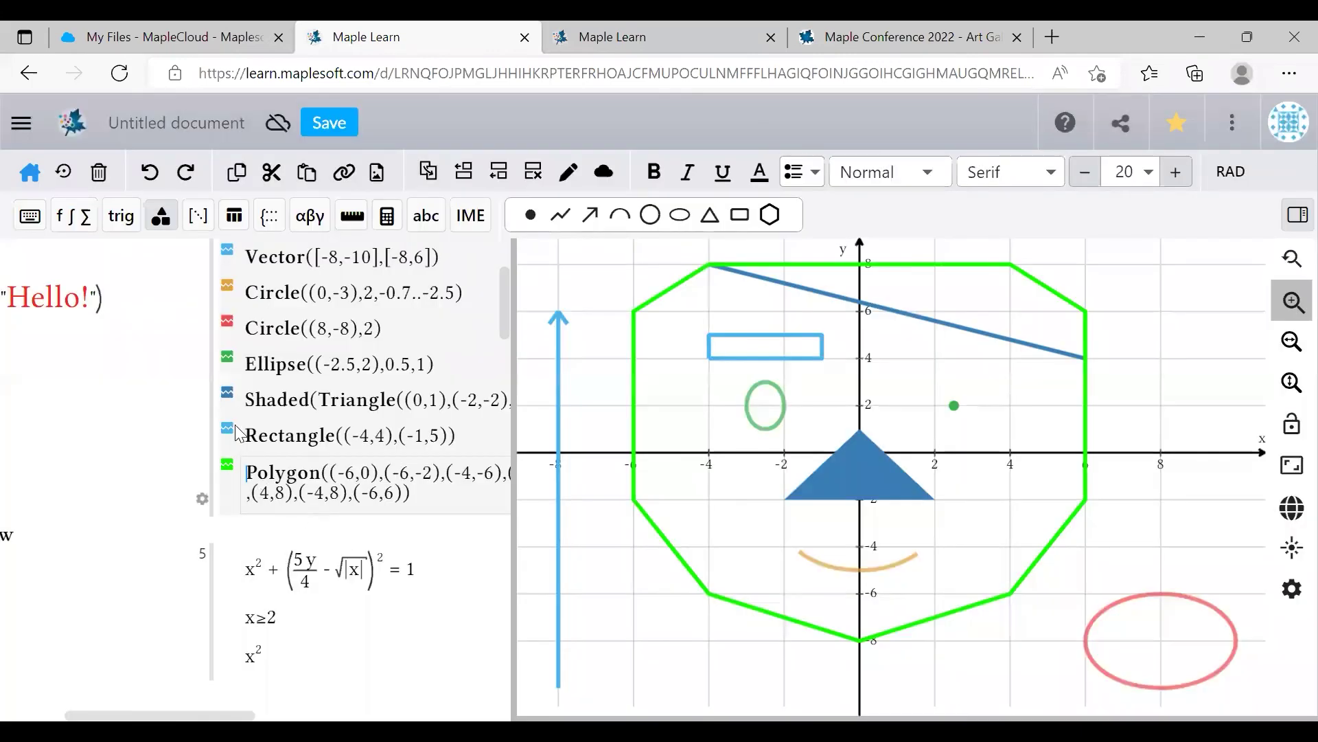
- Give the Rectangle the same bright green and start a new empty group 8
left_click(228, 428)
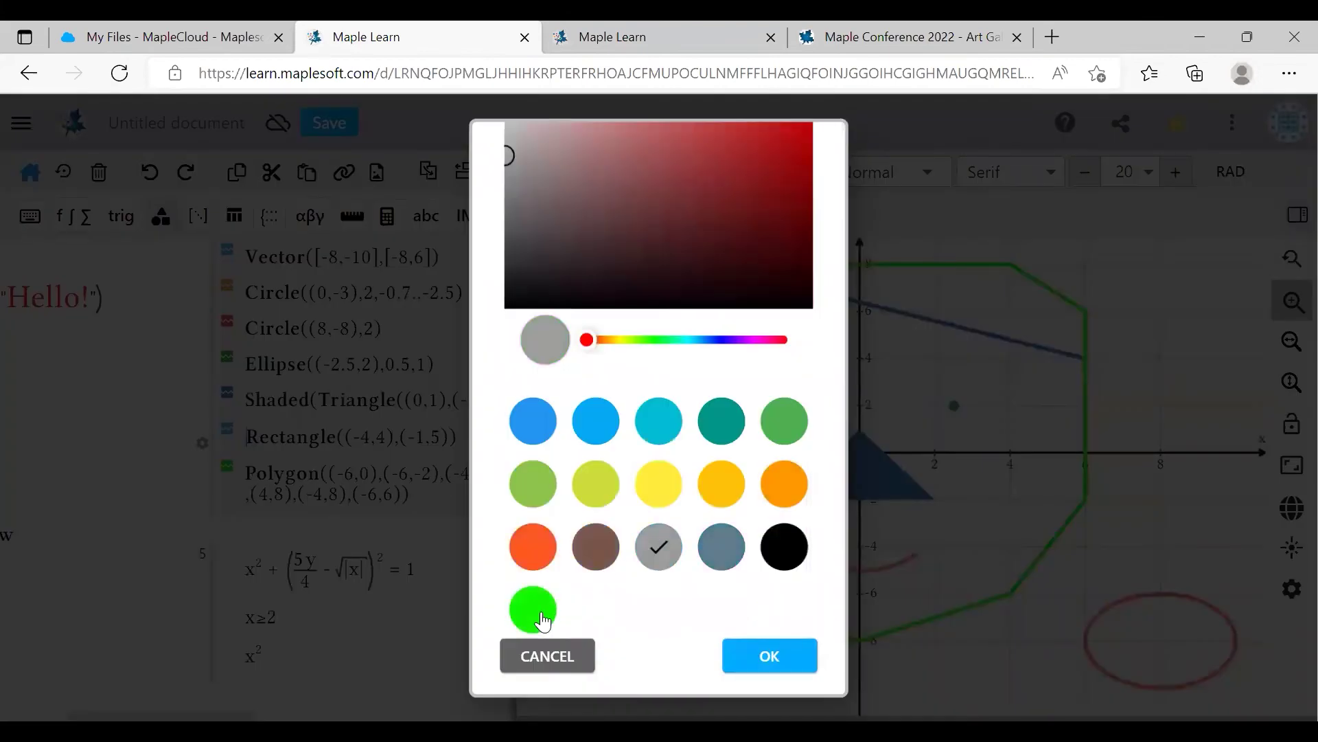
left_click(543, 618)
left_click(752, 656)
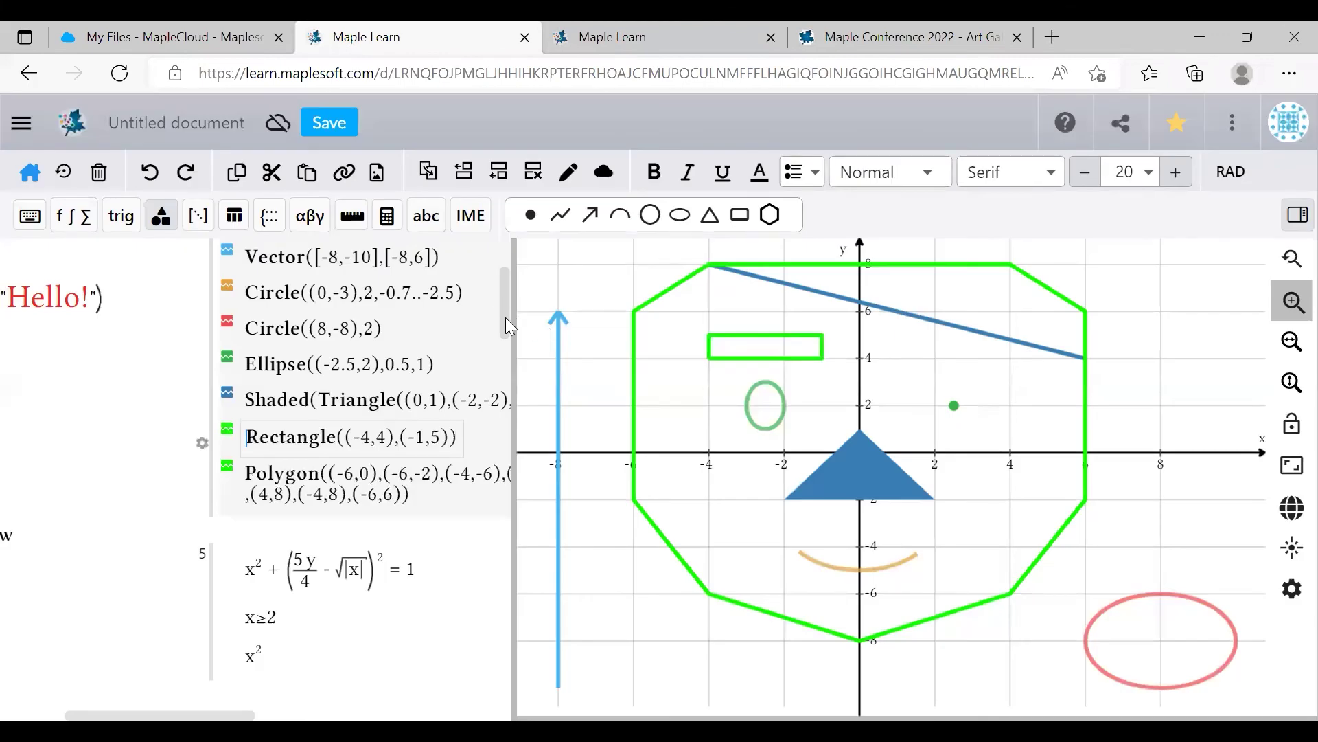
left_click_drag(506, 317, 502, 349)
left_click(248, 475)
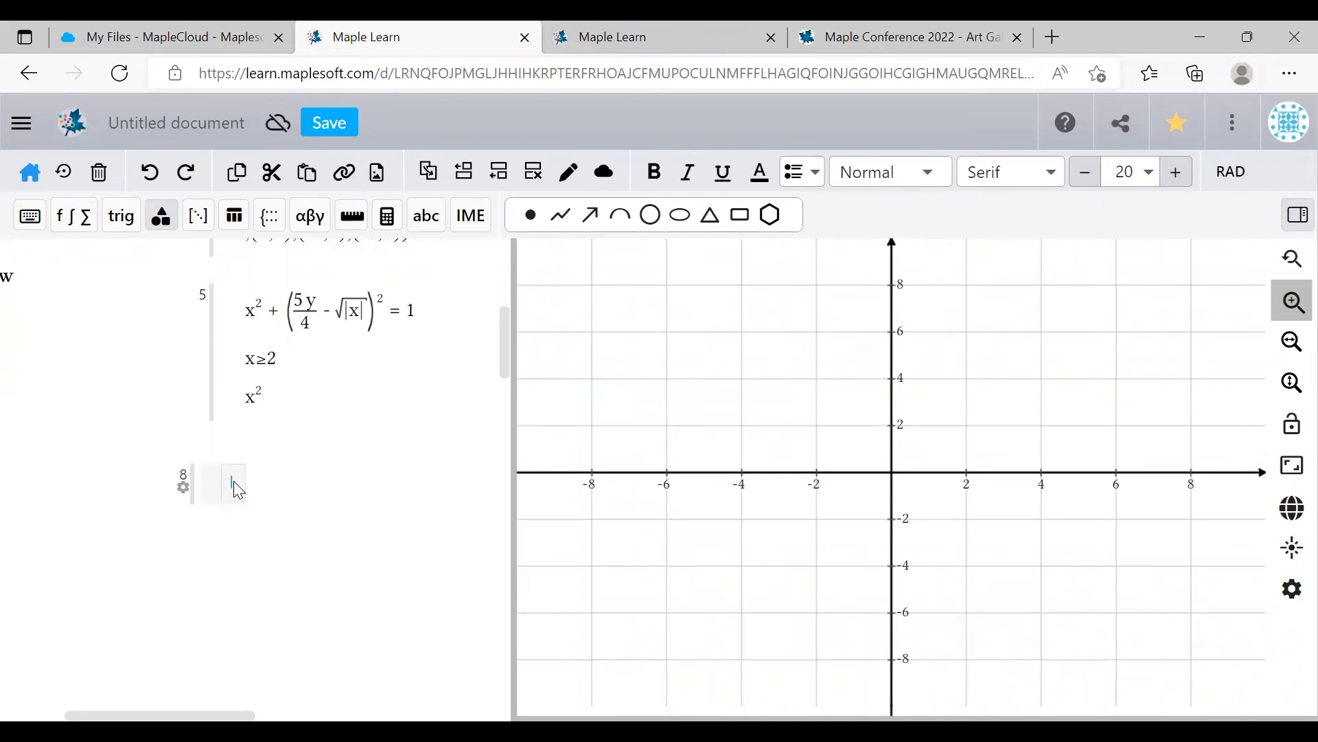
- Enter sin(x), cos(x), tan(x) and colour all three curves blue-violet via 'Apply to all plots in cell'
type("sin(x), ")
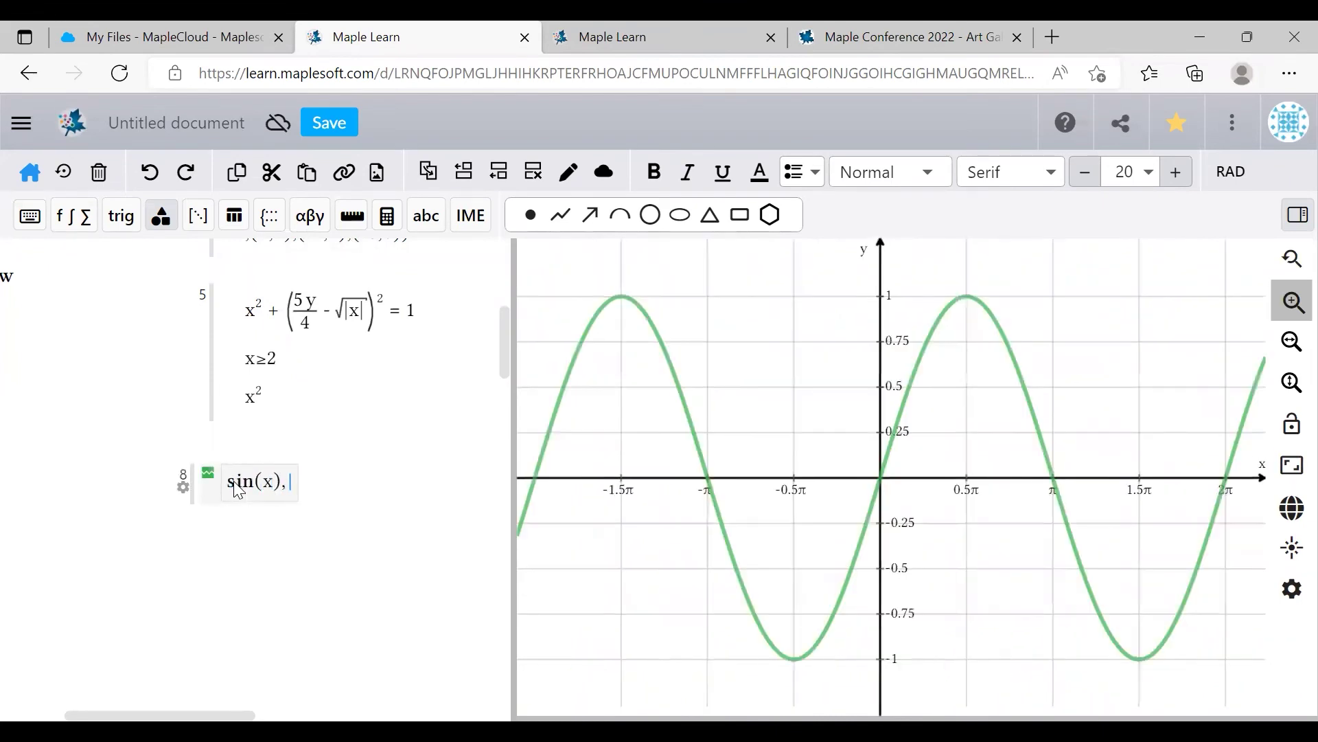
type("cos(")
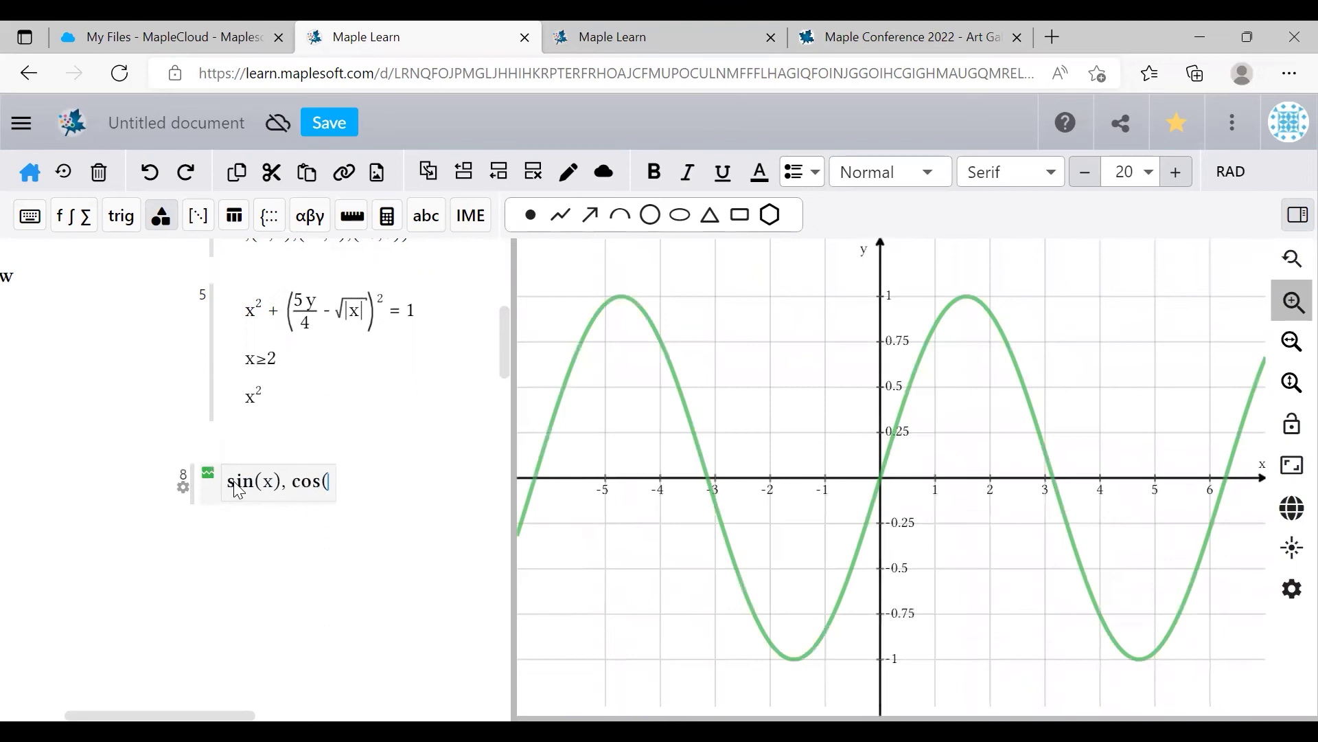
type("x), tan")
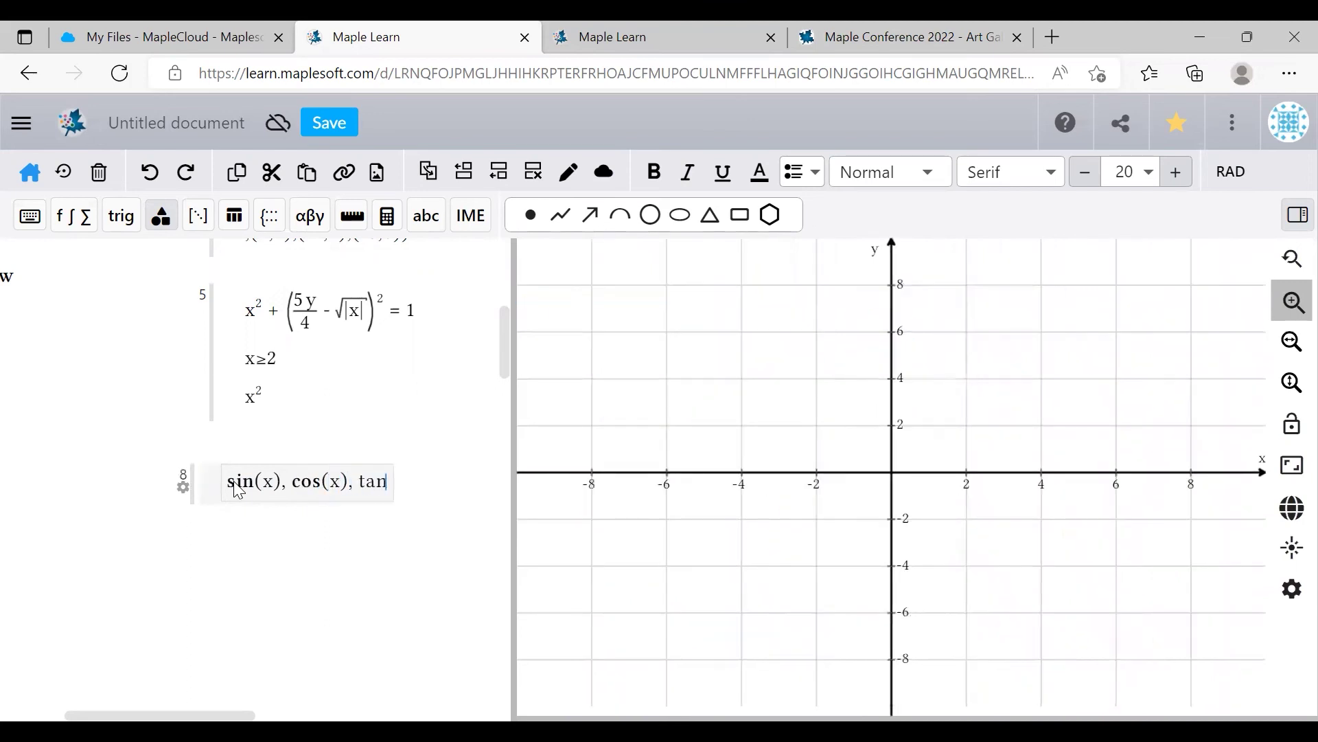
type("(x)")
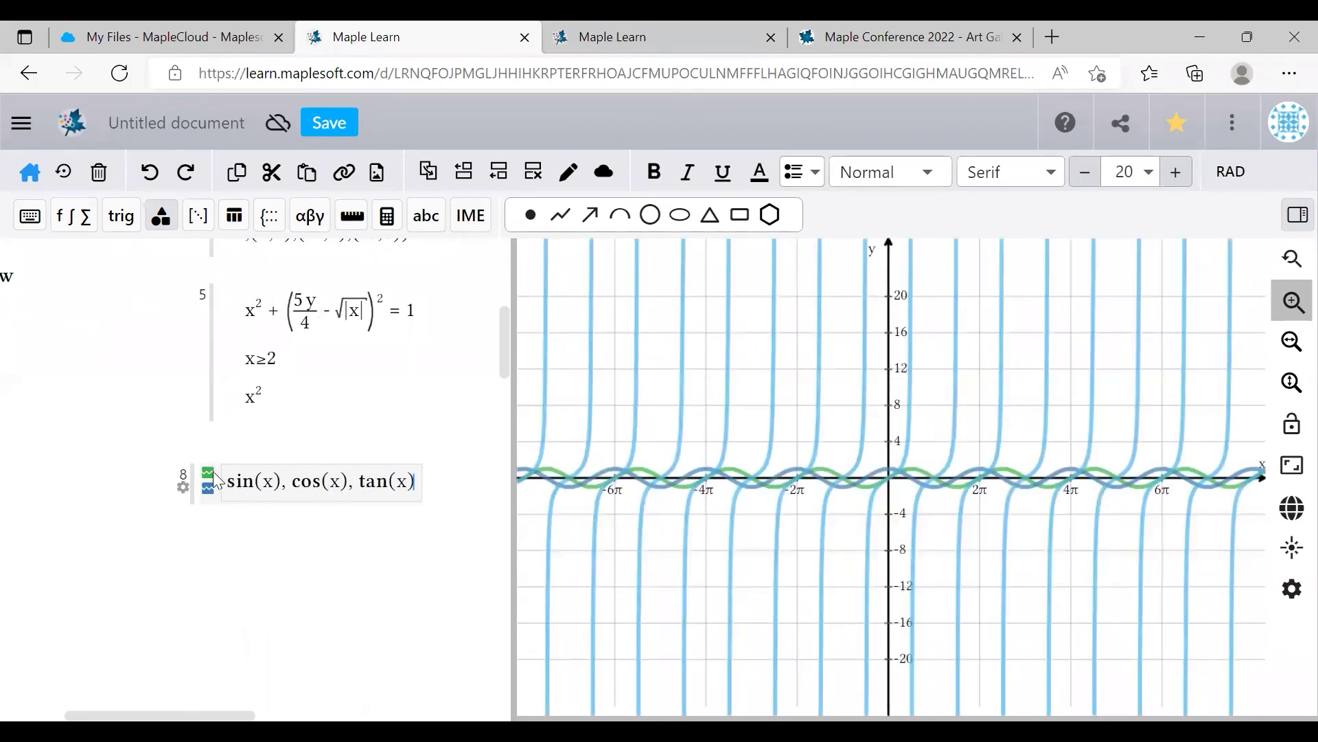
left_click(210, 480)
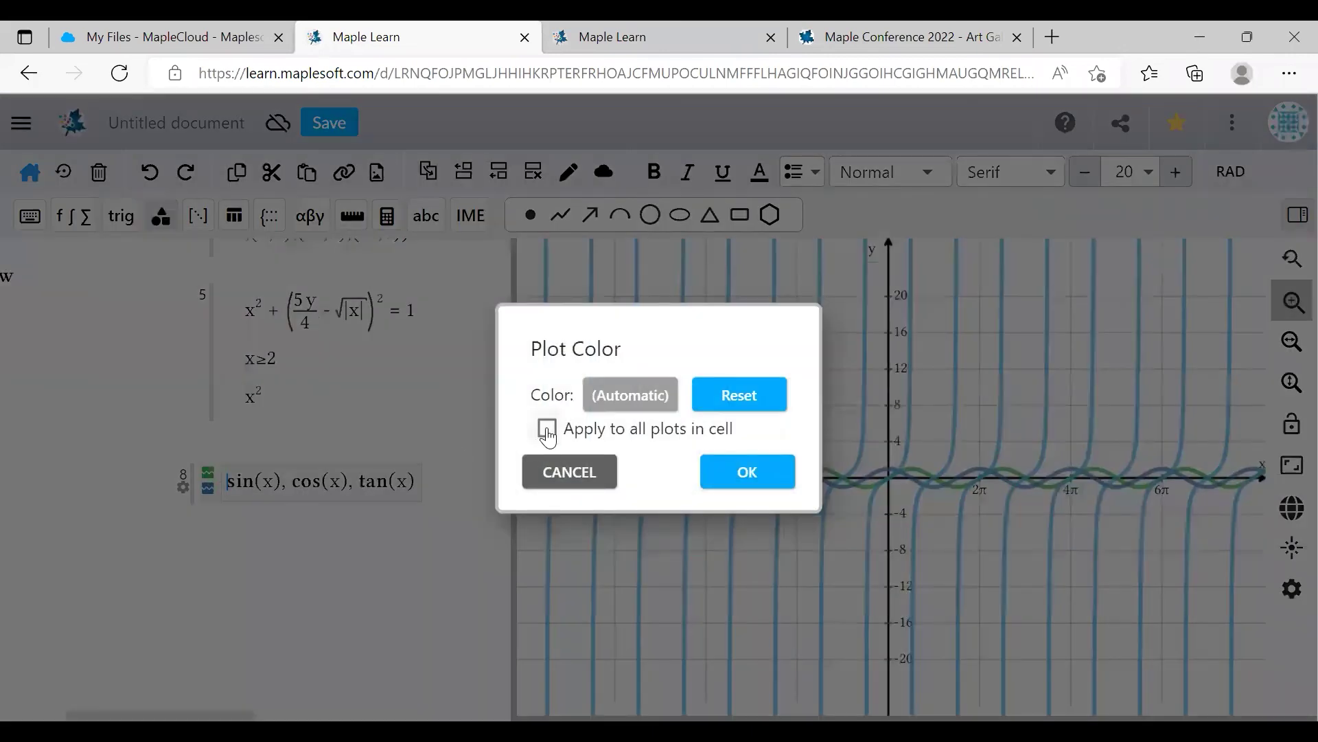
left_click(547, 430)
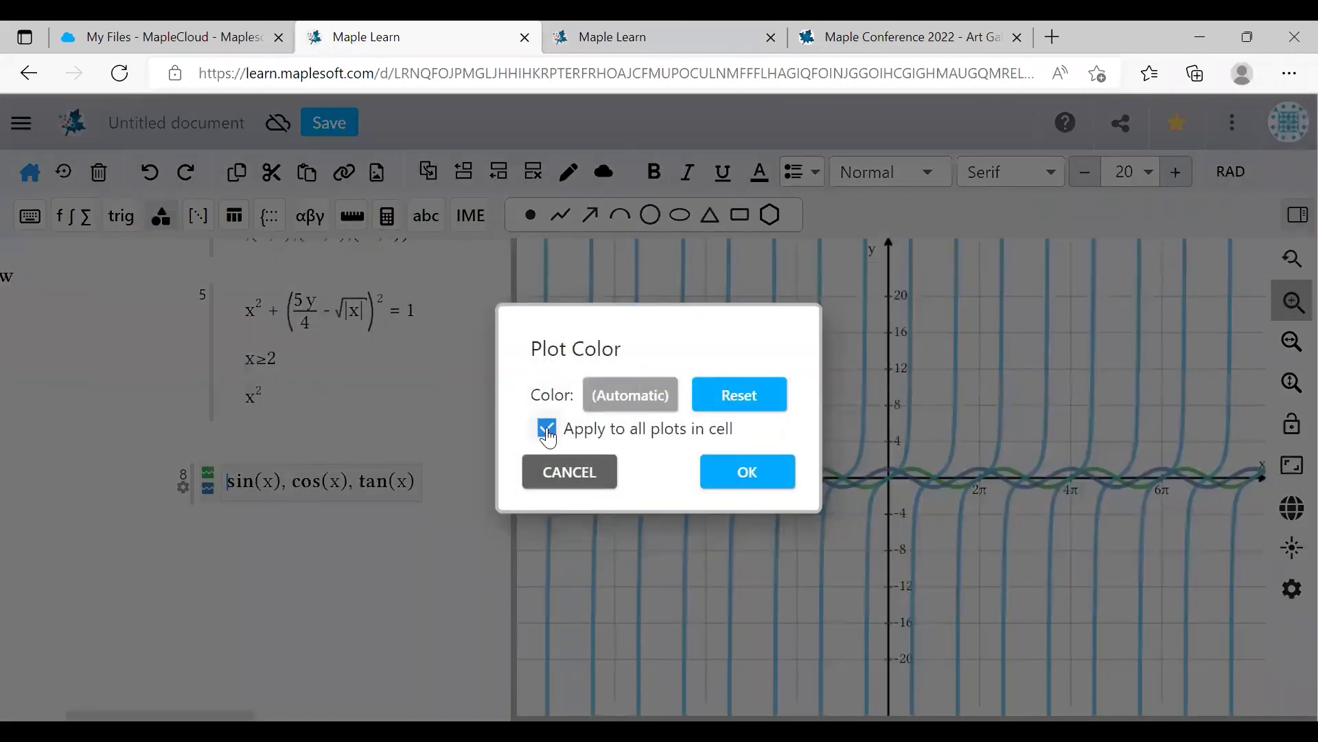
left_click(624, 405)
left_click(779, 553)
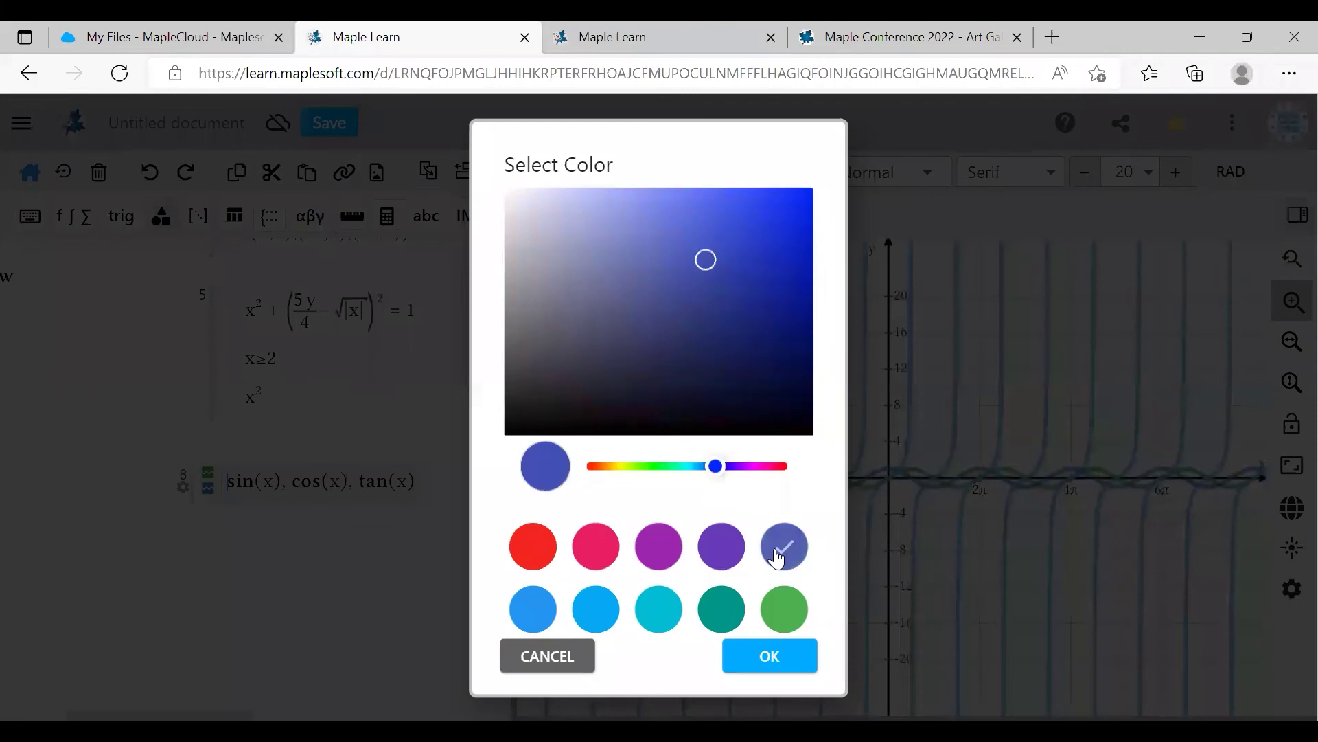
left_click(780, 661)
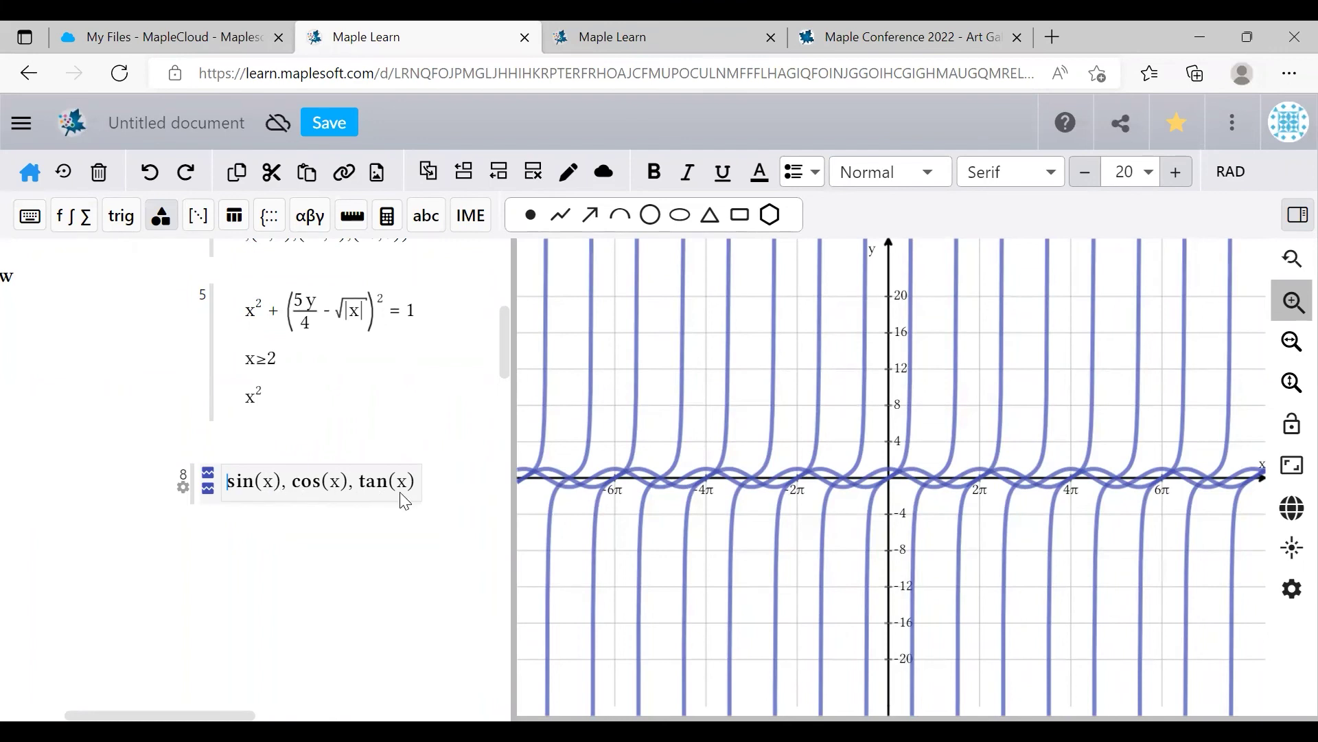
- Scroll the worksheet to the top and activate the geometry face group to display it
scroll(276, 674, "left", 3)
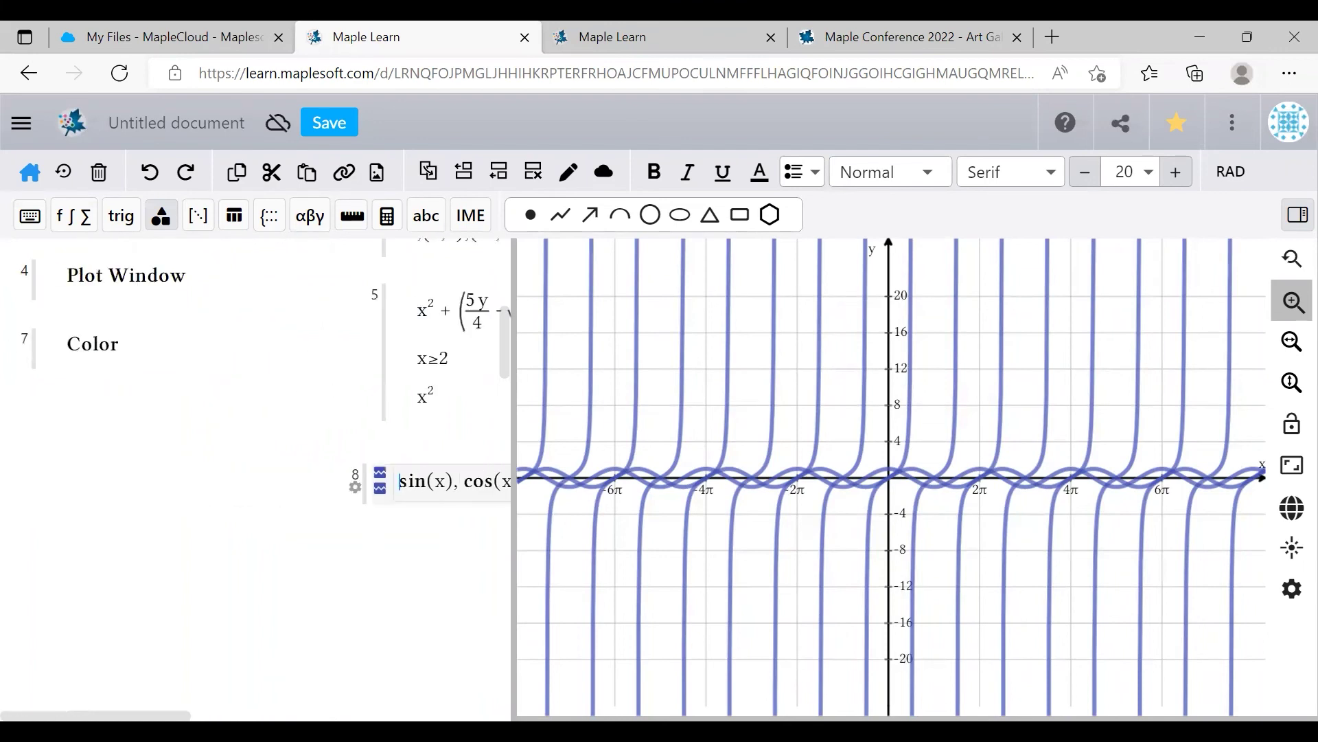
left_click_drag(506, 357, 502, 267)
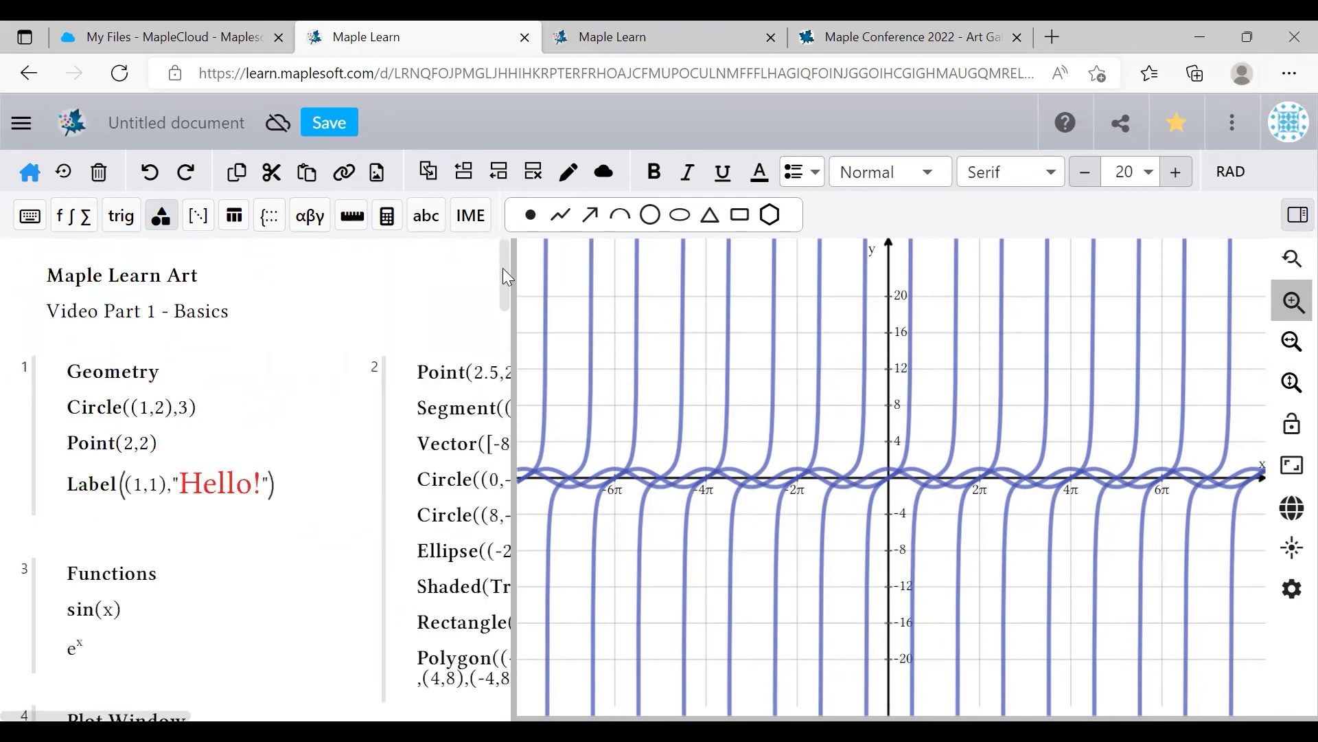
left_click(471, 399)
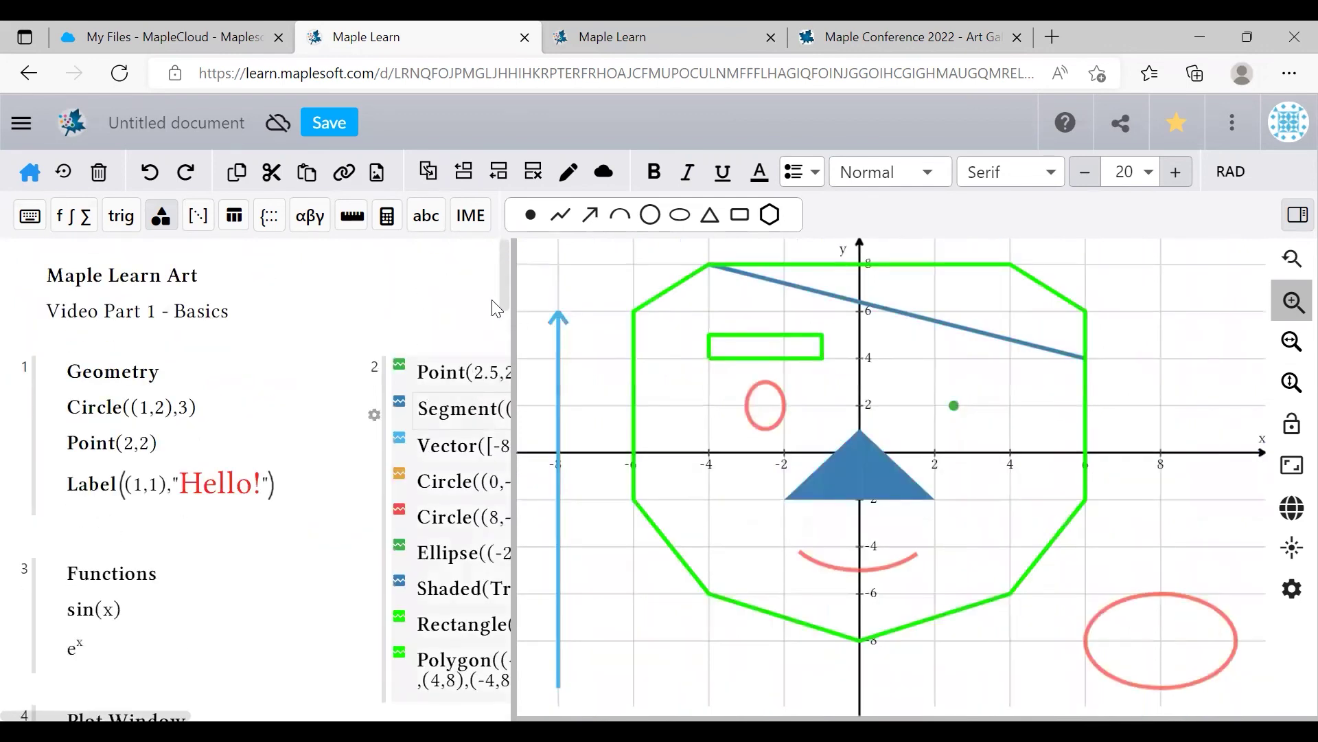